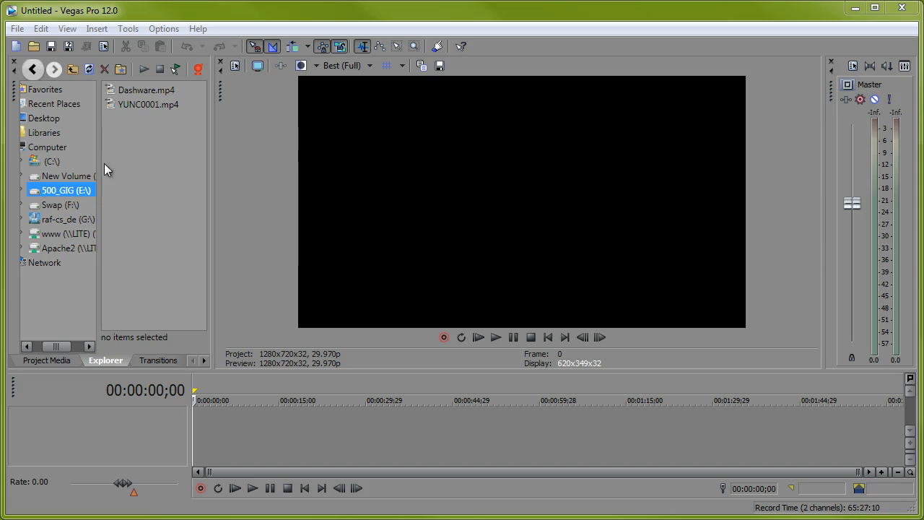
Step: Add YUNC0001.mp4 at the start of the timeline with the project video settings matched to it, and enlarge the timeline area
left_click(126, 105)
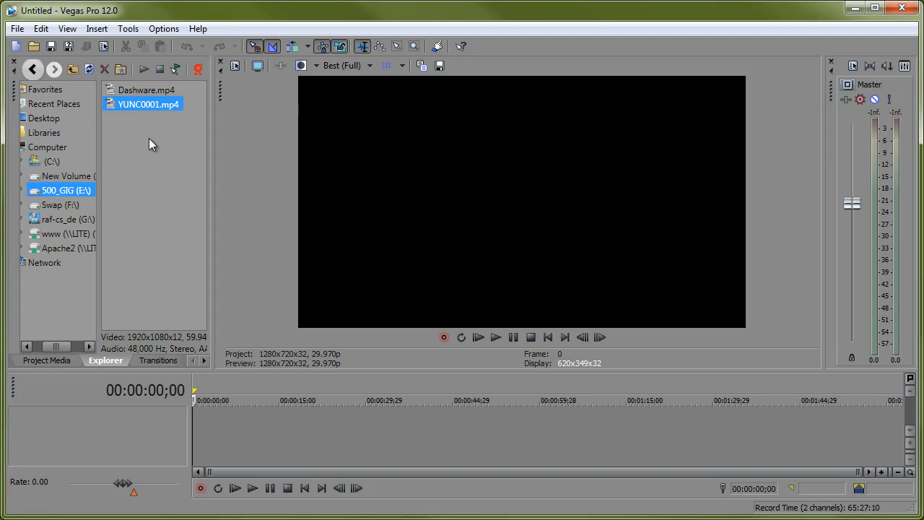
left_click_drag(133, 103, 211, 407)
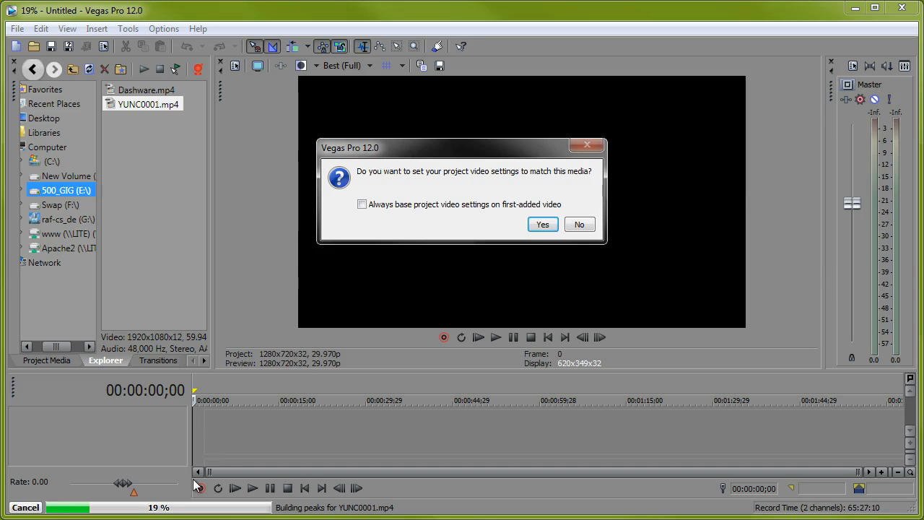
left_click(541, 225)
left_click_drag(322, 432, 290, 437)
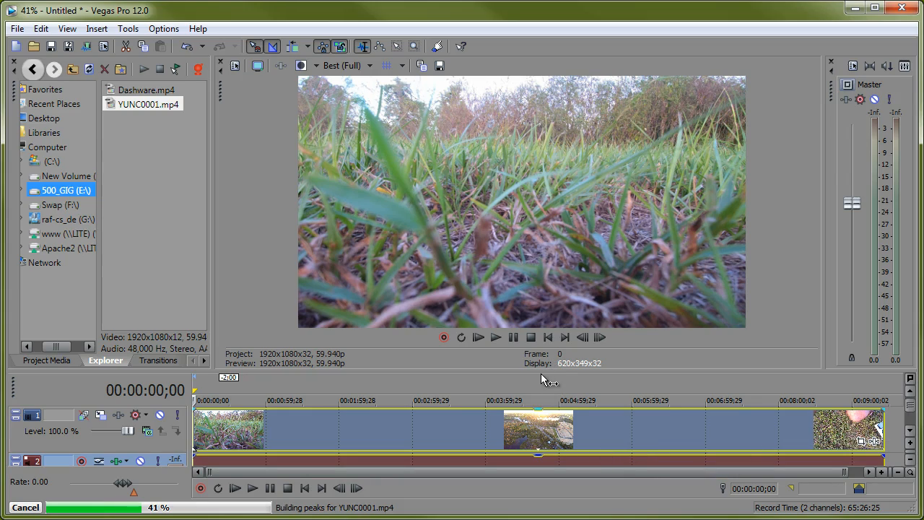
left_click_drag(540, 372, 549, 291)
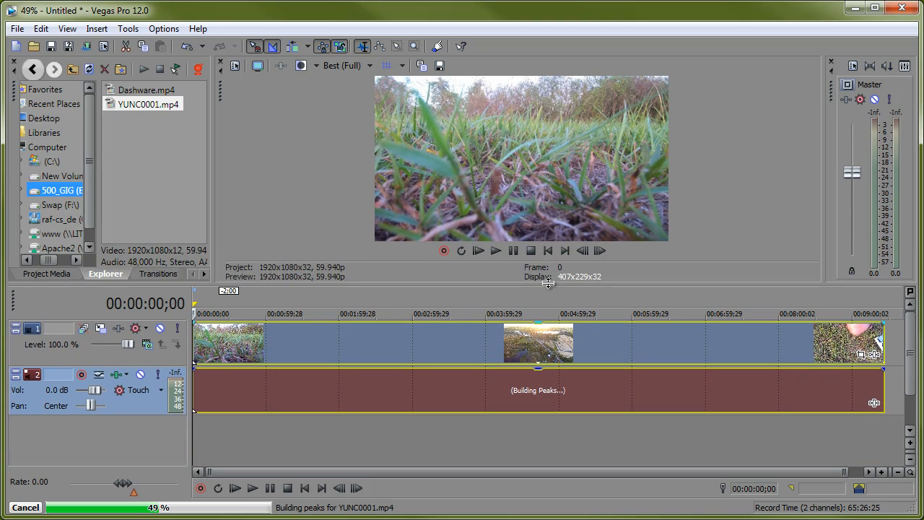
Step: Separate the audio event from its video and delete it, keeping the video at the start of the timeline
left_click(373, 383)
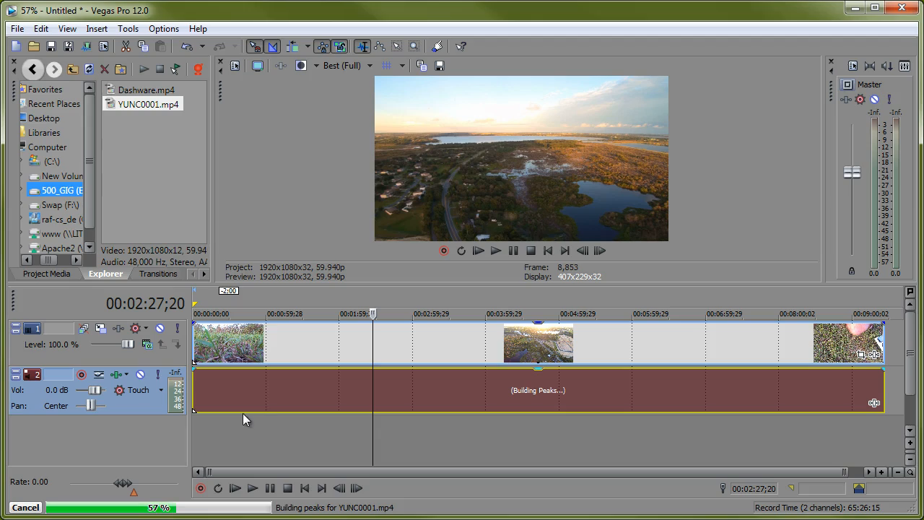
left_click_drag(272, 390, 312, 398)
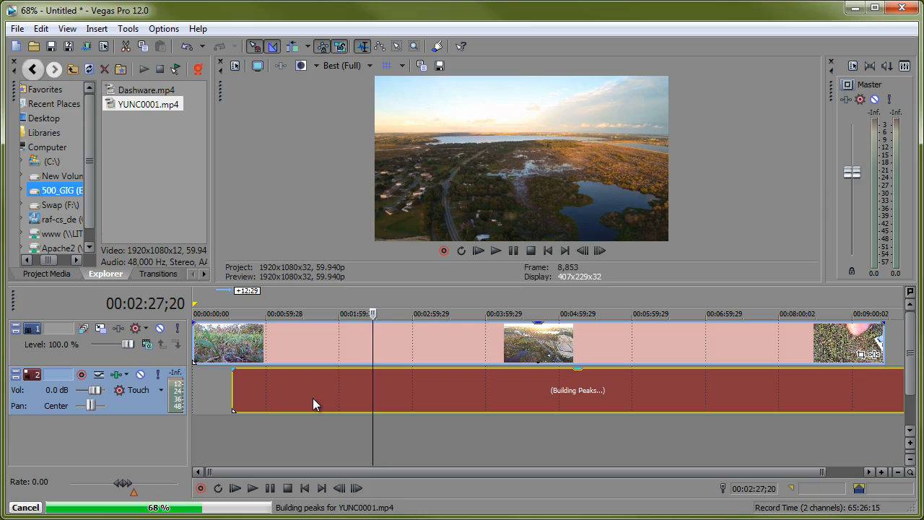
key("Delete")
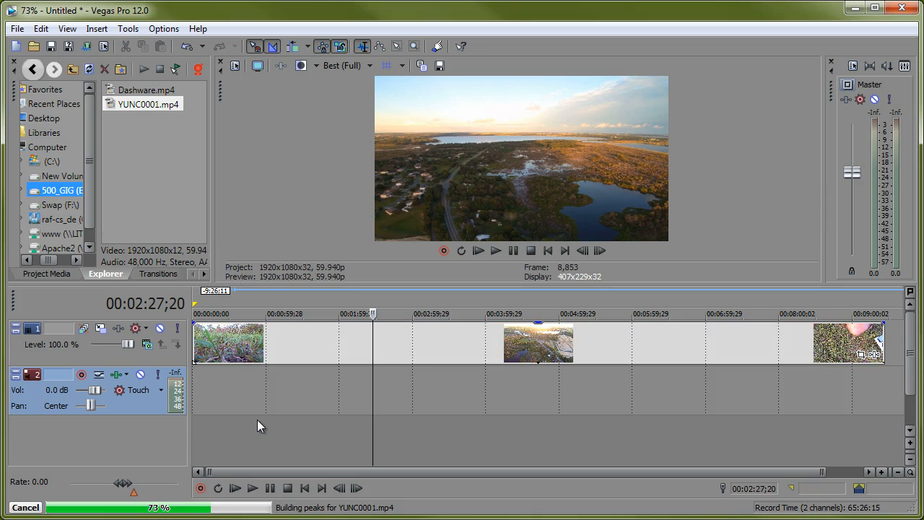
left_click_drag(313, 341, 266, 343)
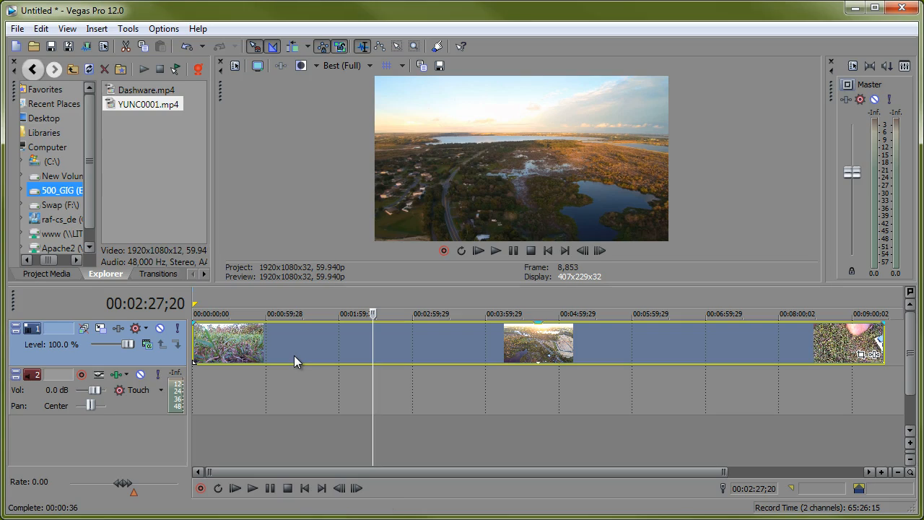
Step: Mark trial time ranges in the middle of the clip and preview the footage at several points up to 00:06:51;05
left_click_drag(296, 296, 592, 289)
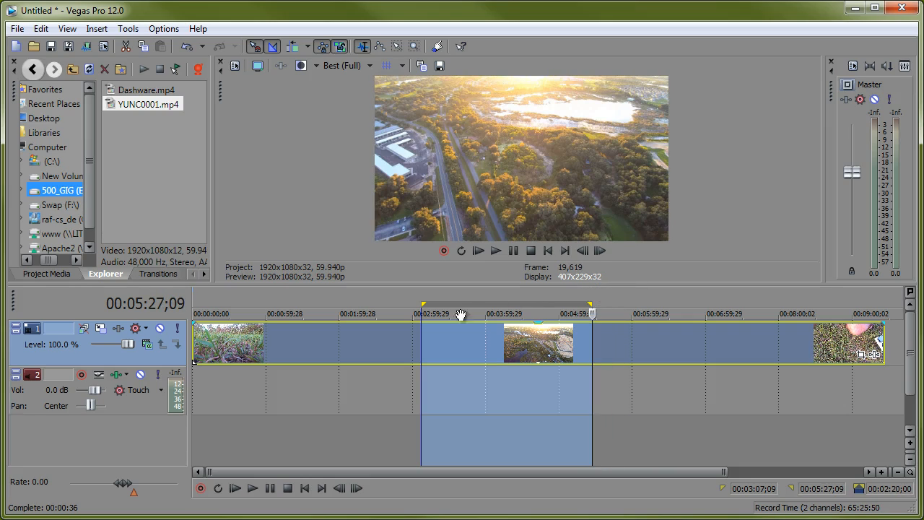
left_click_drag(286, 299, 423, 302)
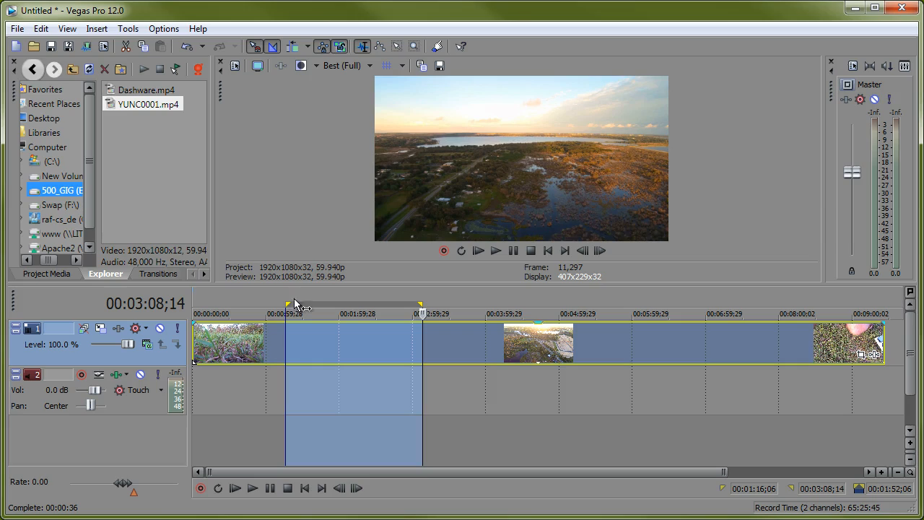
left_click(236, 295)
left_click(249, 294)
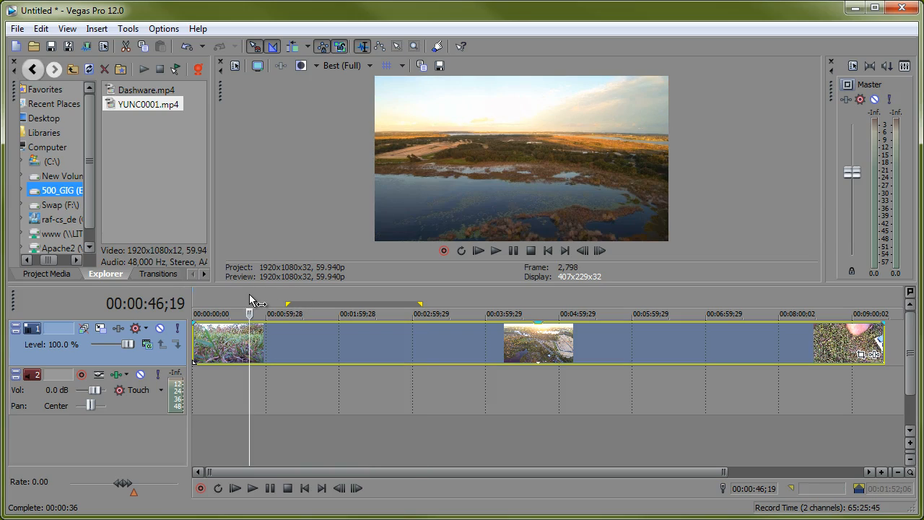
left_click(470, 292)
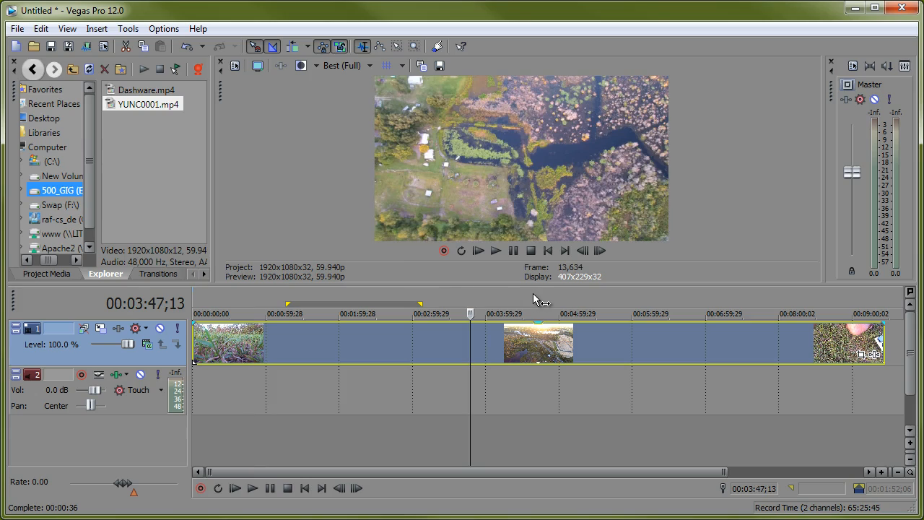
left_click(532, 293)
left_click(565, 298)
left_click(637, 293)
left_click(695, 292)
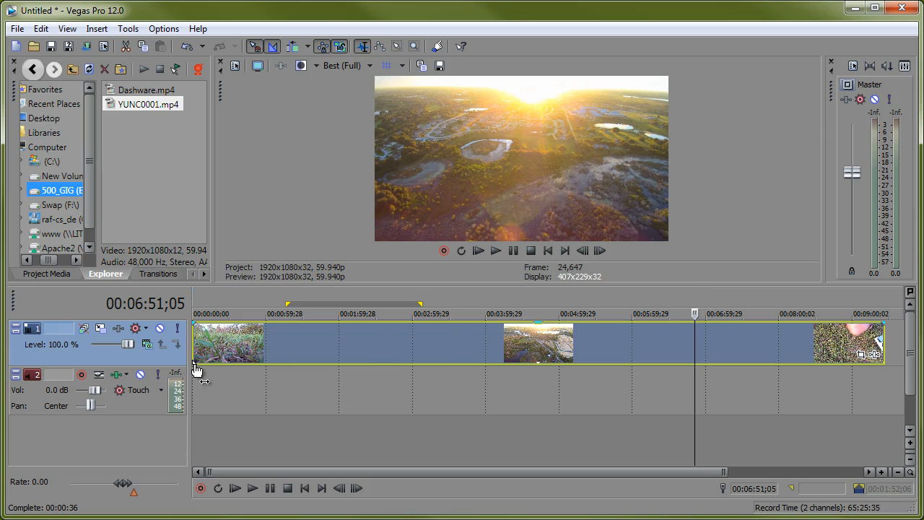
Step: Play the clip from its very beginning and pause at about 00:00:03;15
left_click(196, 306)
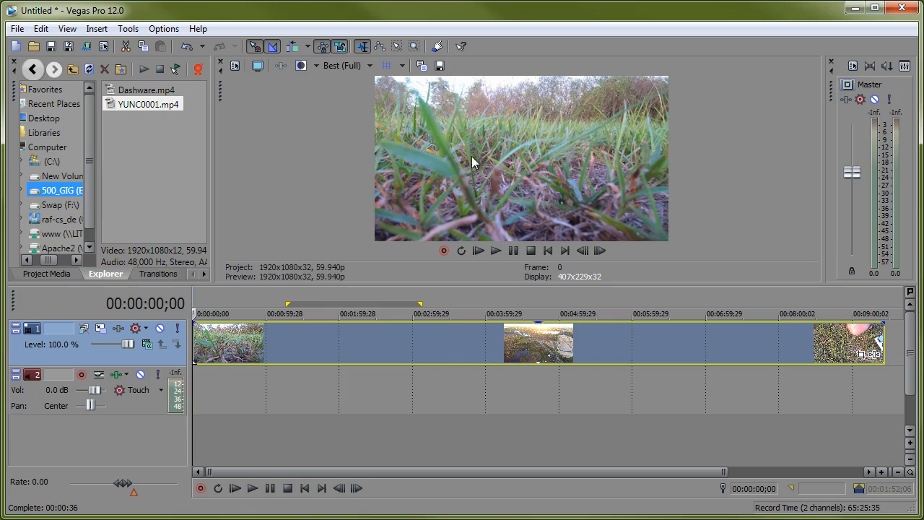
left_click(252, 488)
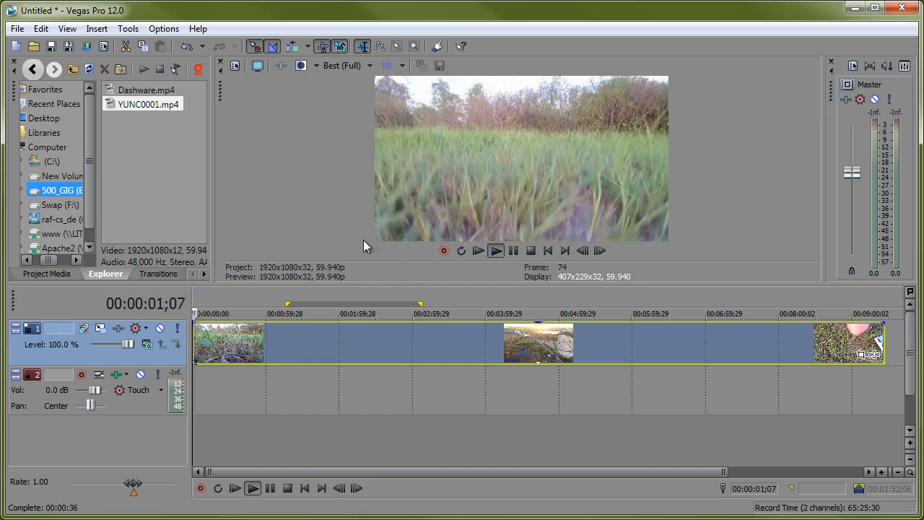
left_click(269, 489)
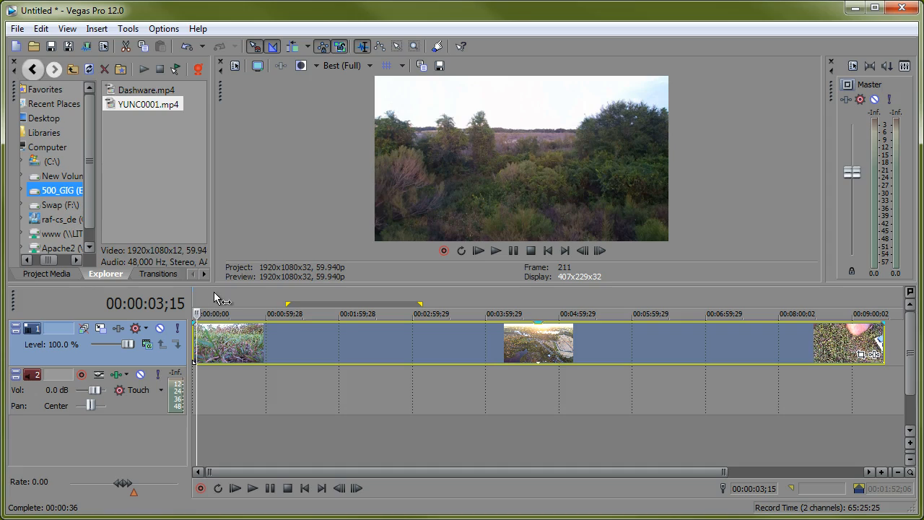
Step: Preview frames near the clip's start and view the clip's whole length on the timeline
left_click(262, 307)
left_click(216, 301)
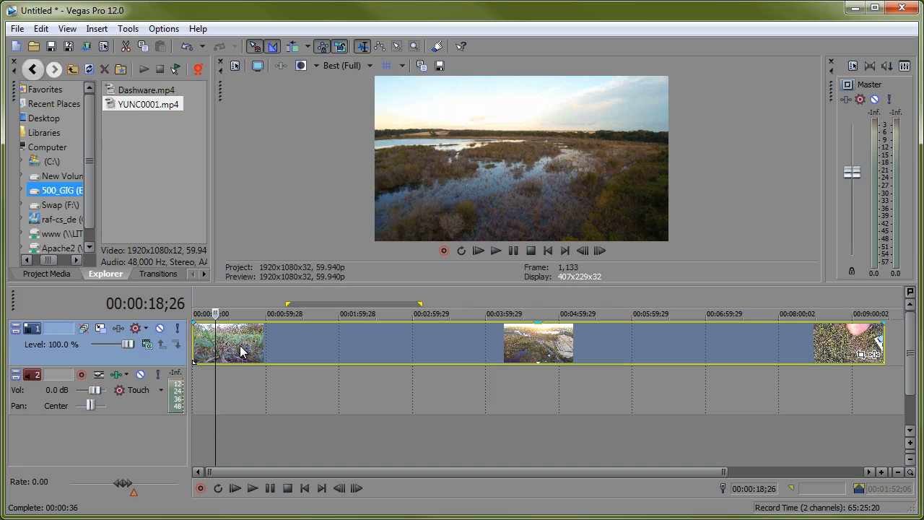
scroll(212, 354, "up", 3)
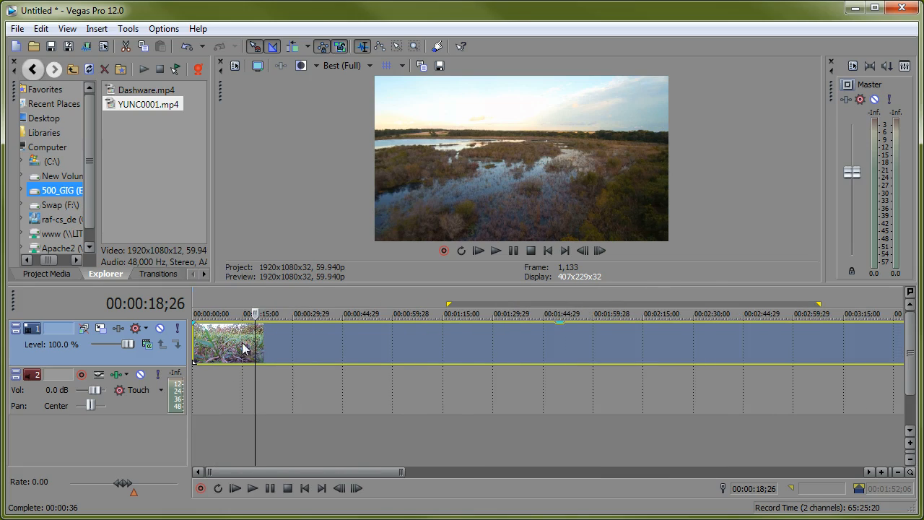
scroll(257, 349, "down", 3)
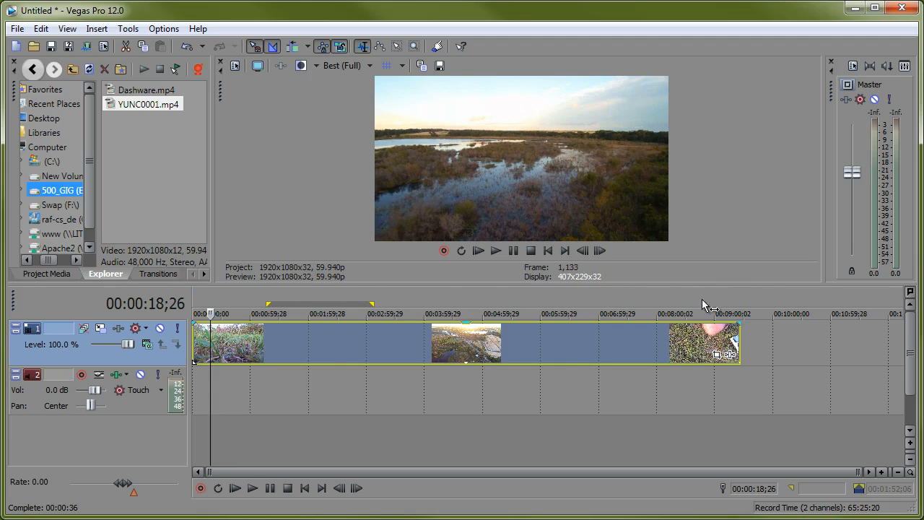
left_click(202, 352)
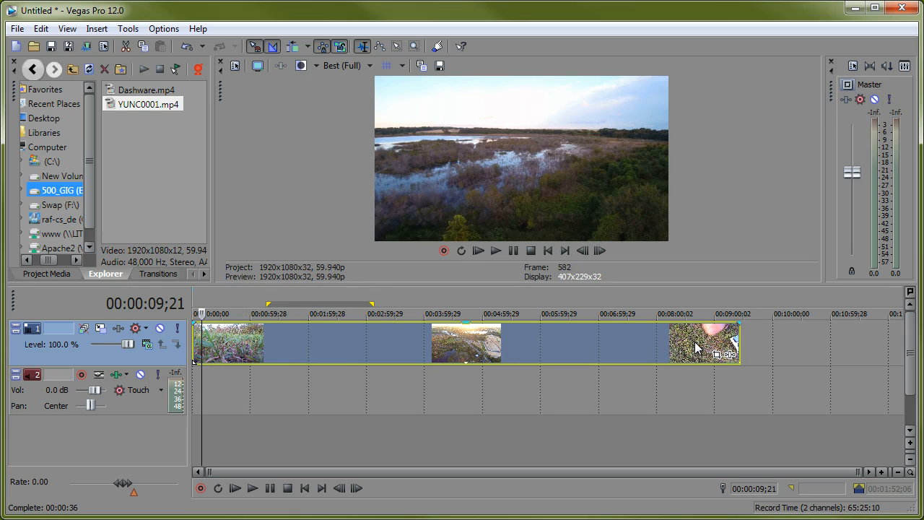
Step: Select a short time range near the clip's end, from about 00:08:39;03 to 00:08:42;08
left_click(695, 348)
scroll(695, 349, "up", 9)
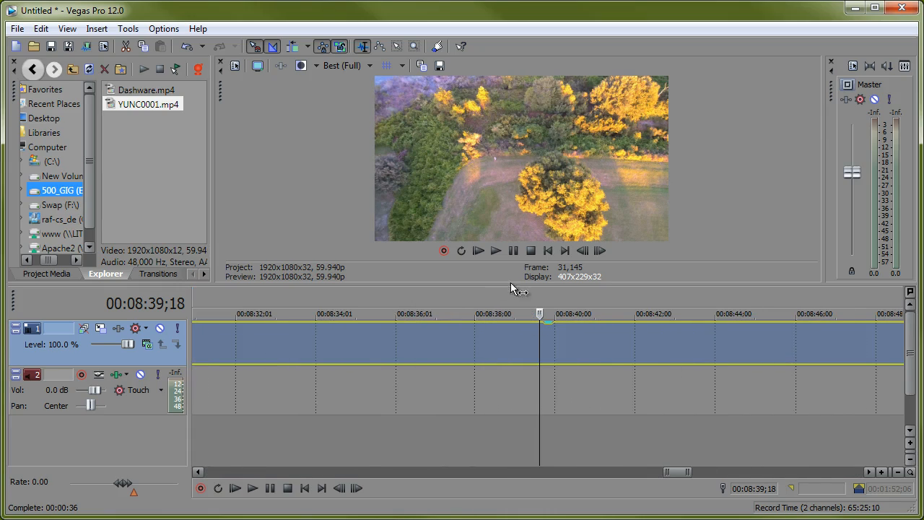
left_click_drag(519, 304, 647, 300)
scroll(468, 347, "down", 10)
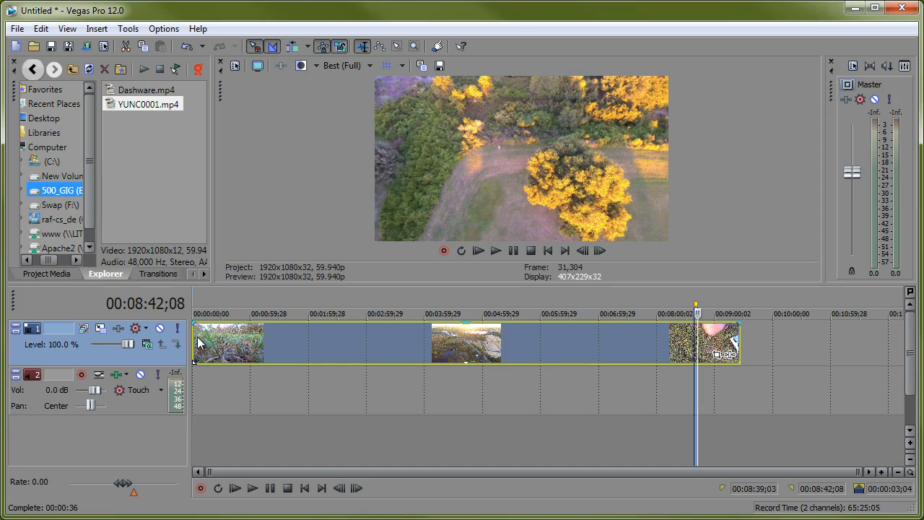
Step: Select the time range at the clip's opening from 00:00:00;00 to 00:00:01;03
left_click(194, 299)
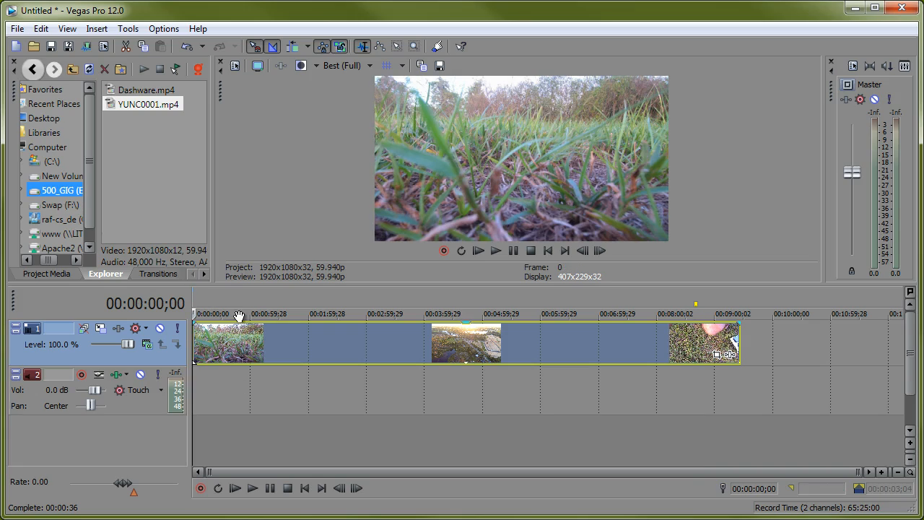
scroll(217, 339, "up", 3)
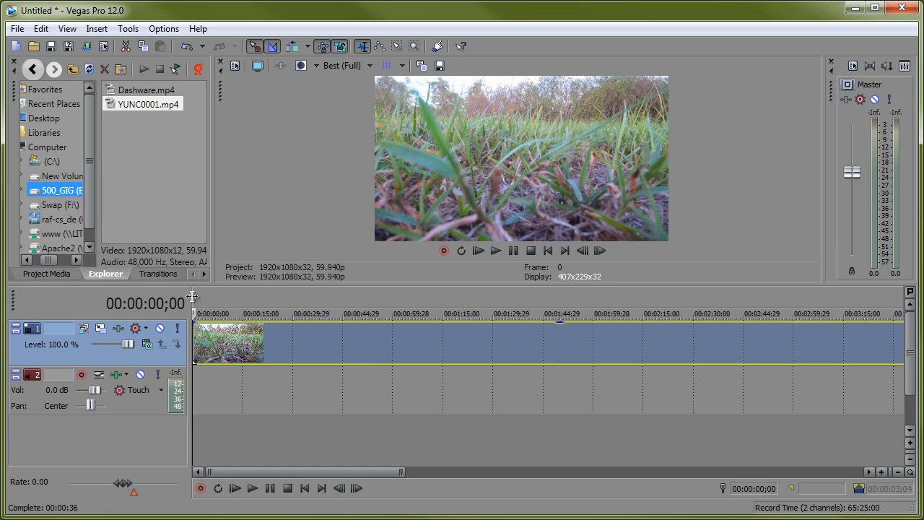
left_click_drag(195, 298, 212, 299)
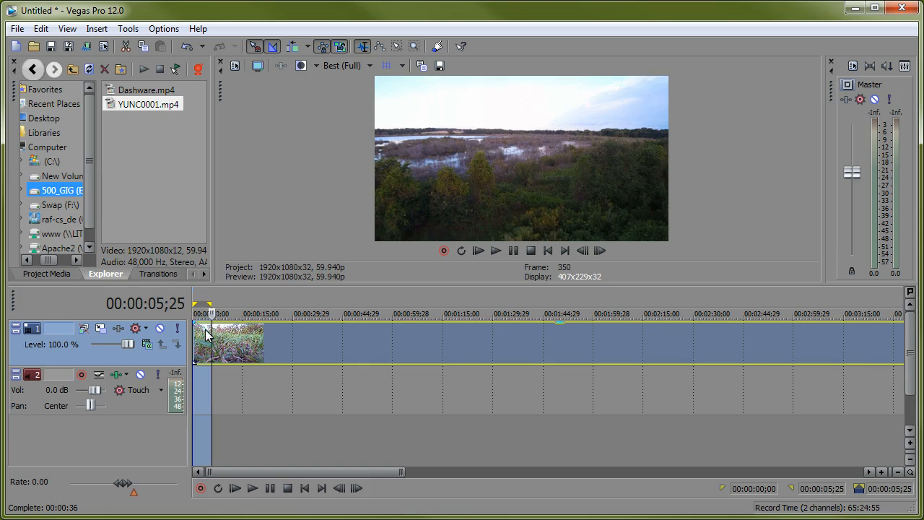
scroll(213, 302, "up", 5)
left_click_drag(195, 292, 251, 290)
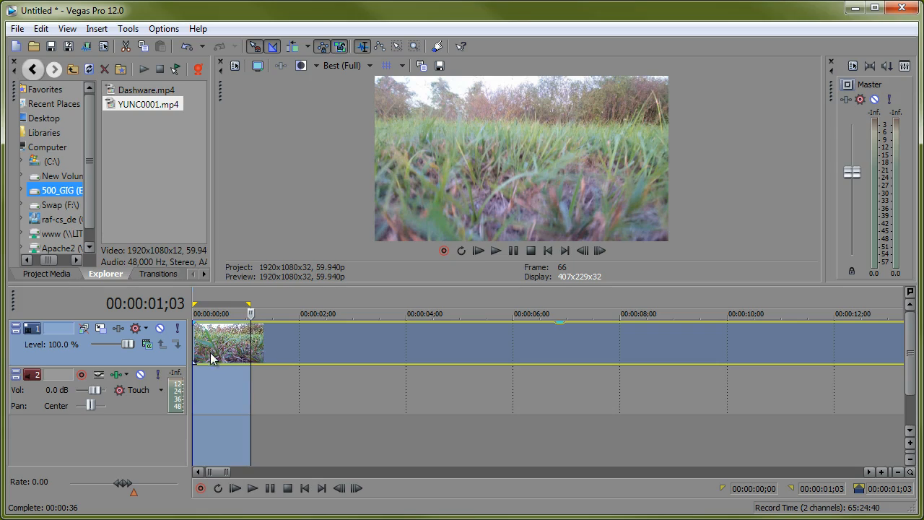
Step: Trim the beginning of the video clip so that it starts at 00:00:01;11
left_click_drag(194, 346, 249, 341)
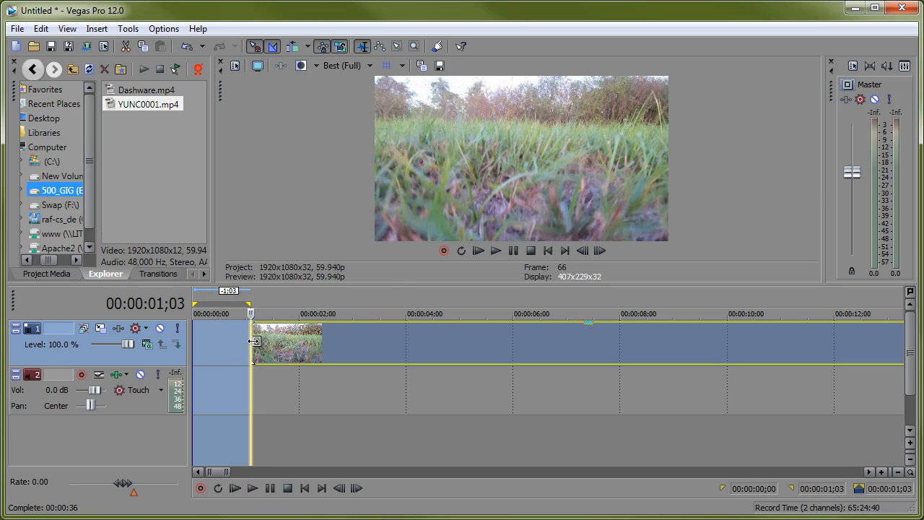
left_click(264, 395)
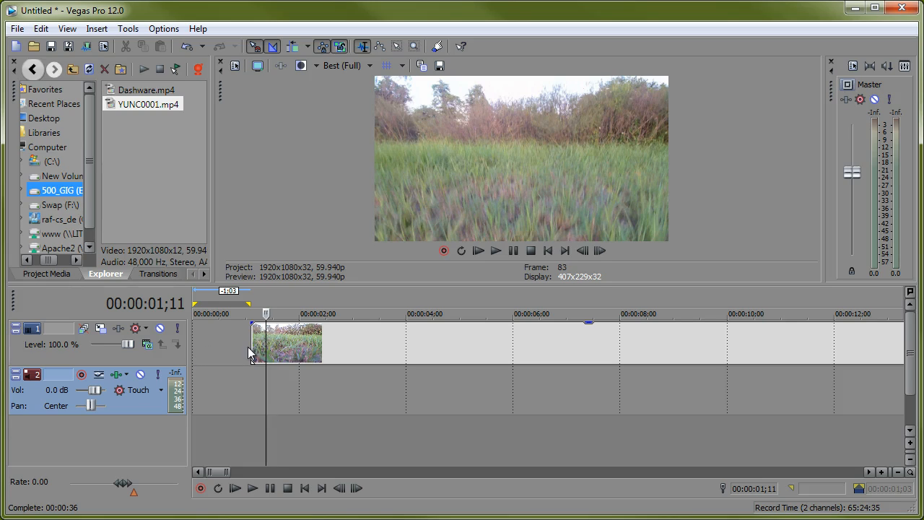
mouse_move(252, 346)
left_mouse_down()
mouse_move(192, 346)
mouse_move(268, 348)
left_mouse_up()
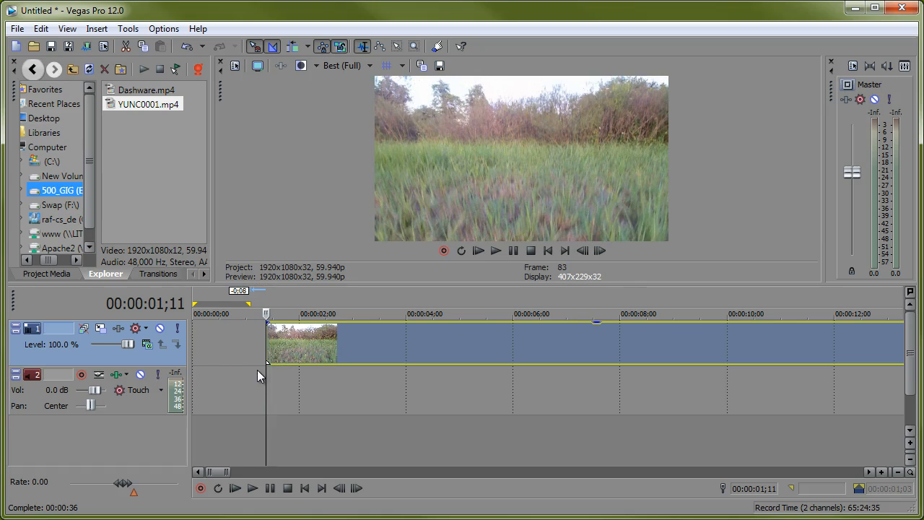
Step: Move the trimmed clip back to the start of the timeline and play it briefly
left_click_drag(364, 341, 272, 350)
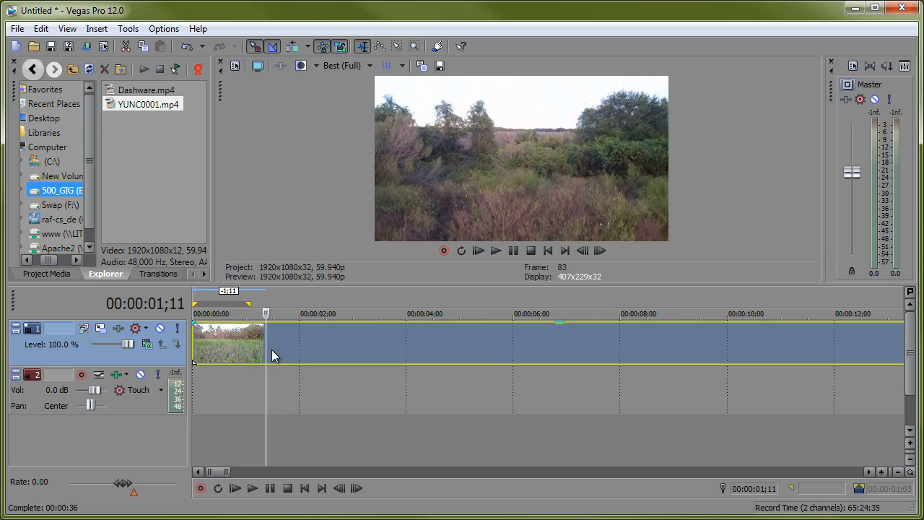
left_click(239, 491)
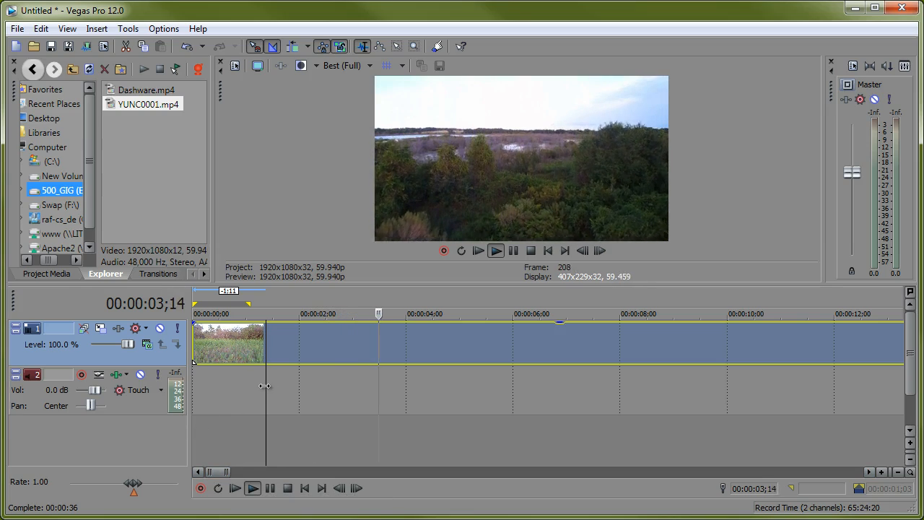
left_click(270, 489)
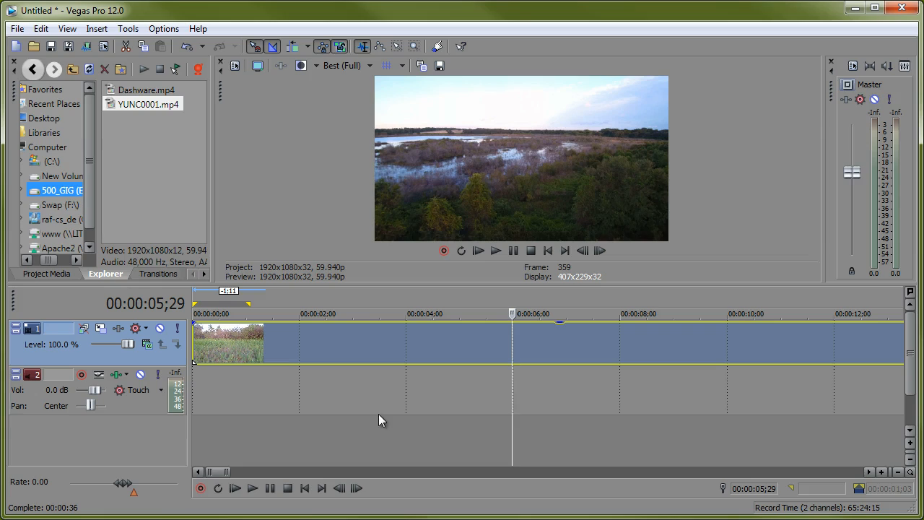
Step: Select the time range from 00:00:00;00 to 00:00:03;19 and move the playhead further along the clip to 00:00:07;13
left_click_drag(209, 305, 387, 306)
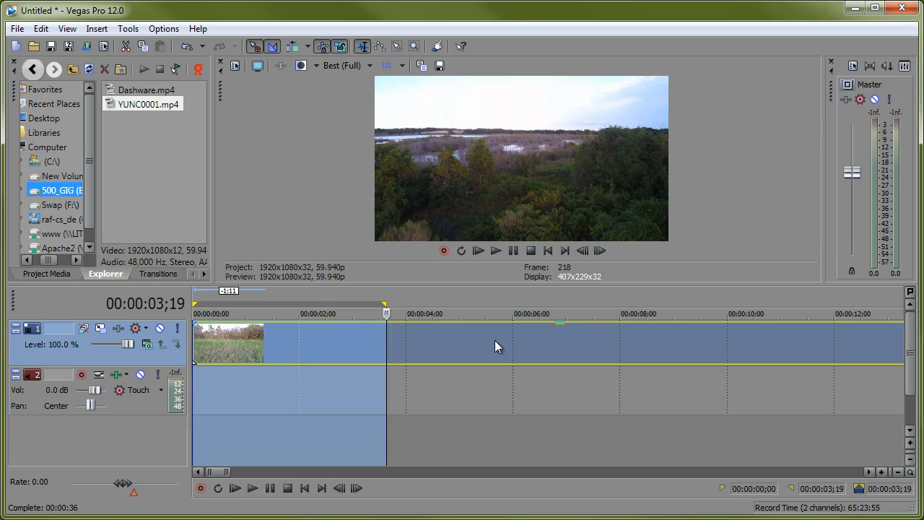
left_click(497, 340)
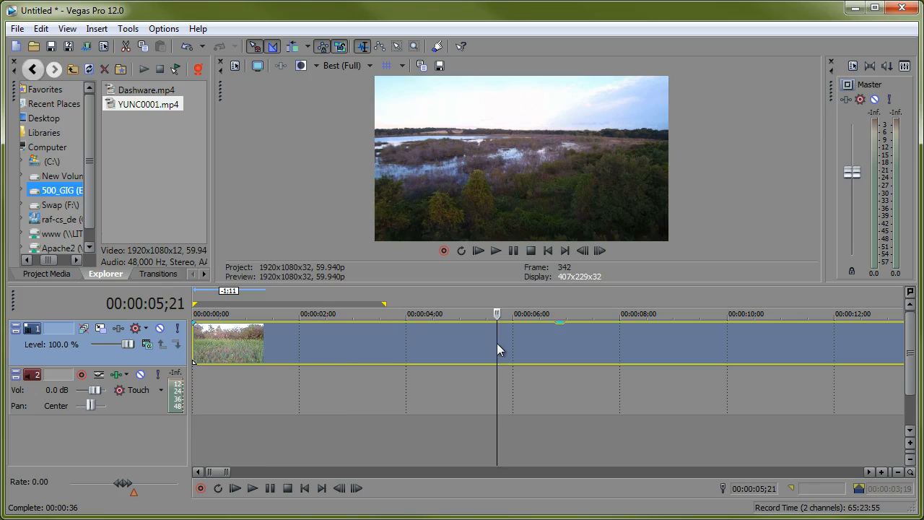
left_click(514, 301)
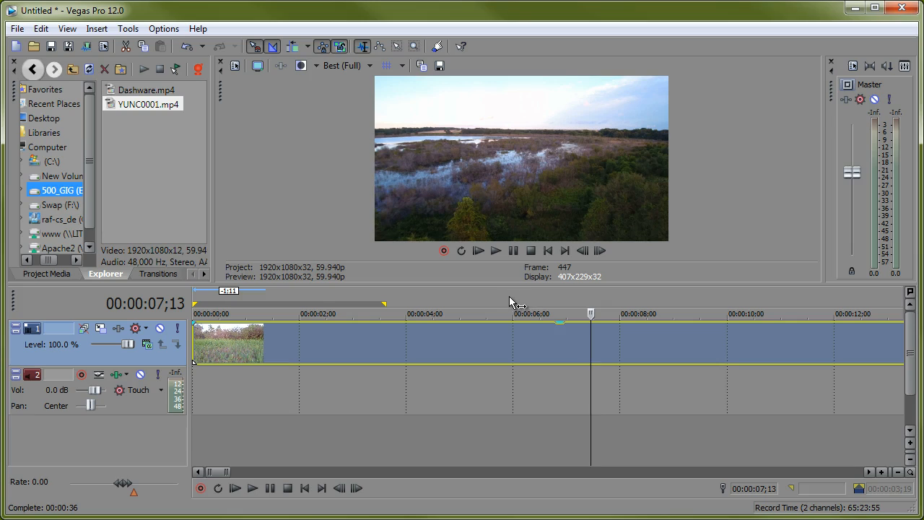
Step: Try splitting the clip at 00:00:05;28 and moving its second part two seconds later on the timeline
left_click(509, 322)
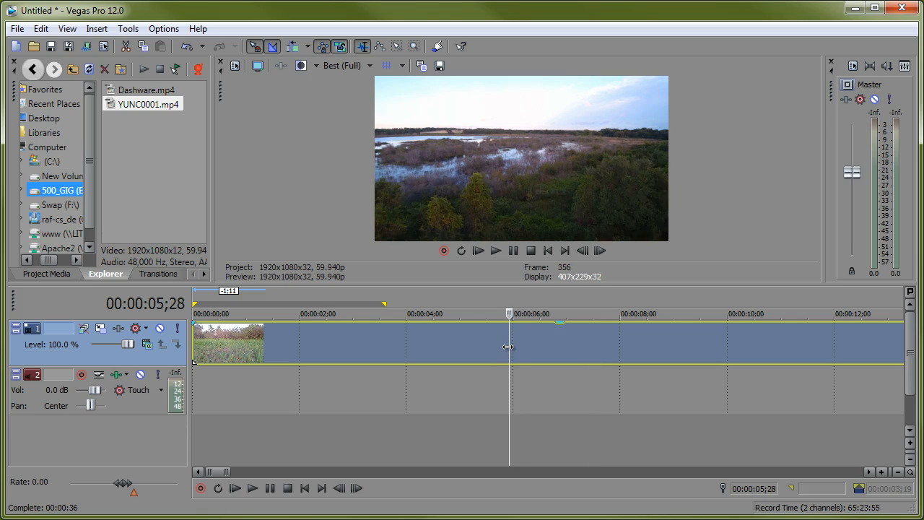
left_click(410, 409)
left_click_drag(521, 323, 638, 351)
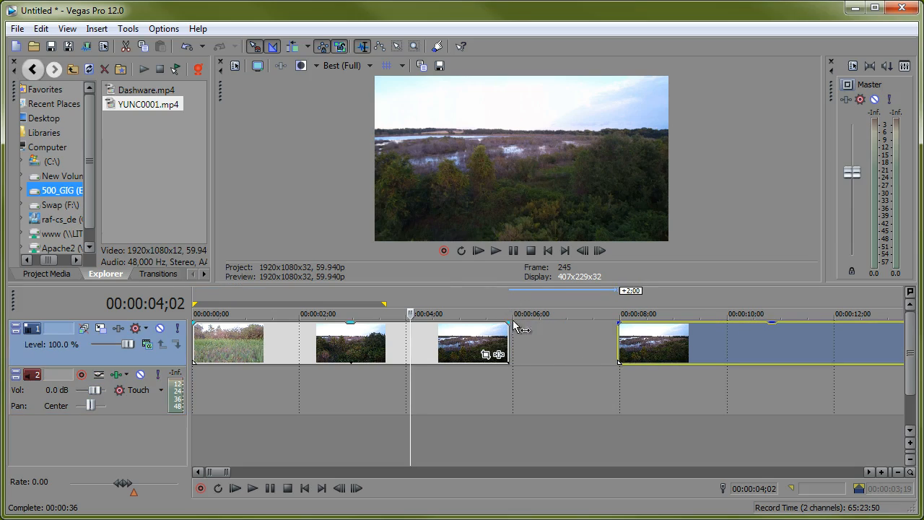
left_click(308, 344)
left_click(697, 351)
left_click(390, 345)
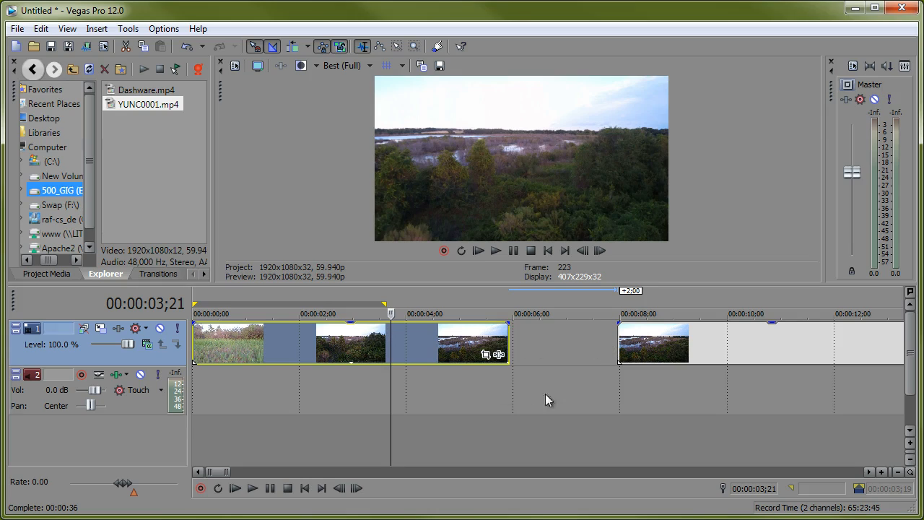
Step: Undo moving the second part and splitting the clip
key("ctrl+z")
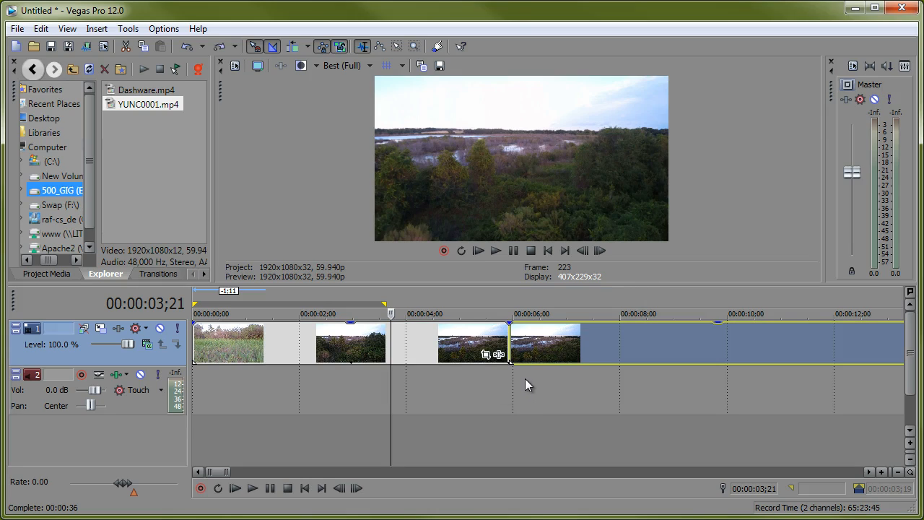
key("ctrl+z")
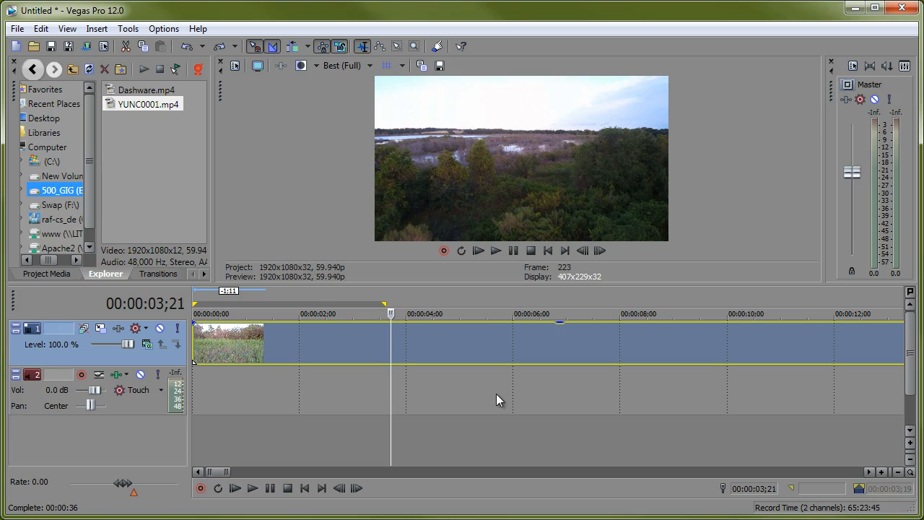
Step: Set the video clip's resampling option to Disable resample in its event properties
left_click(361, 345)
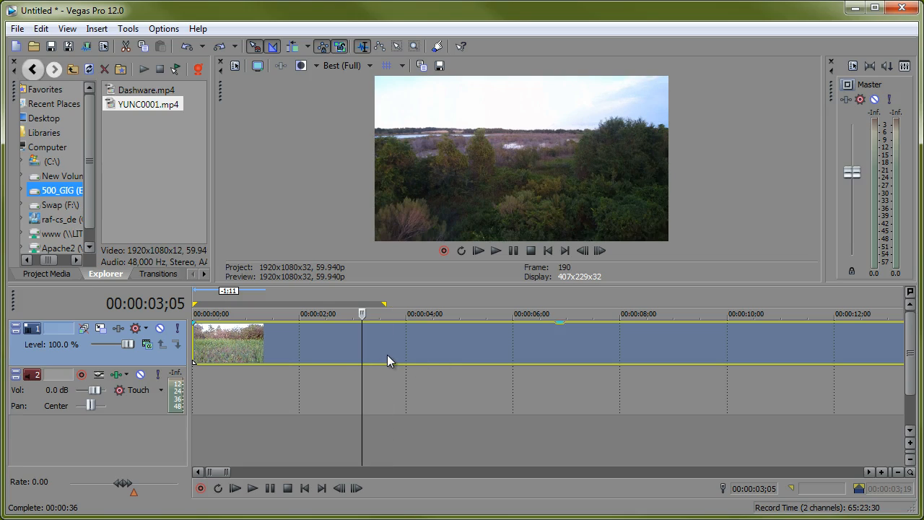
right_click(384, 340)
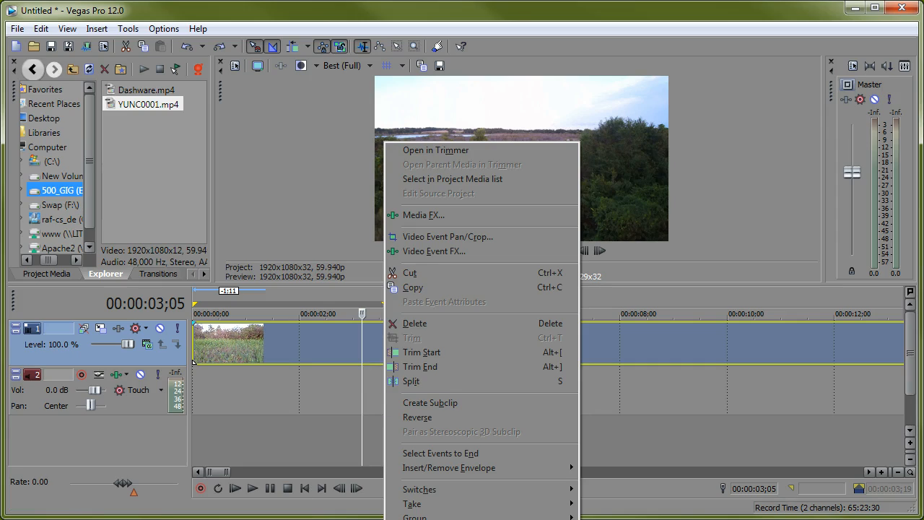
left_click(423, 519)
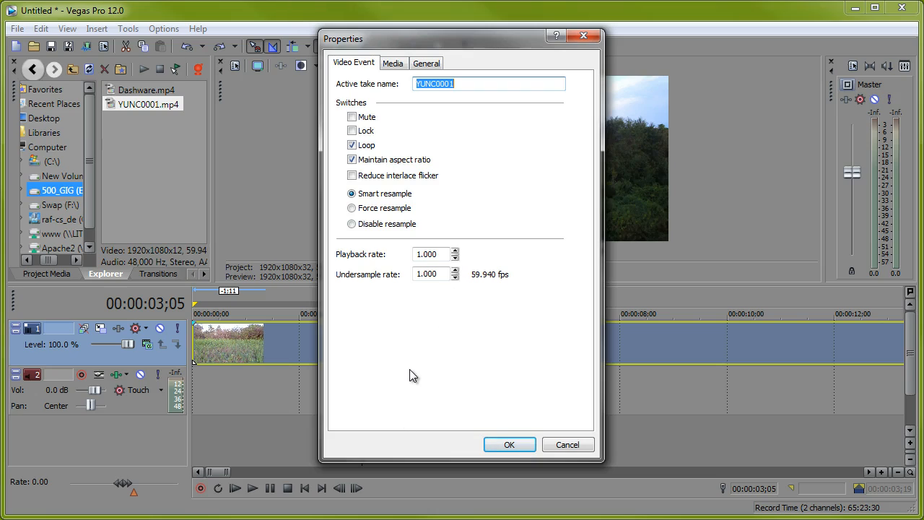
left_click_drag(386, 40, 430, 38)
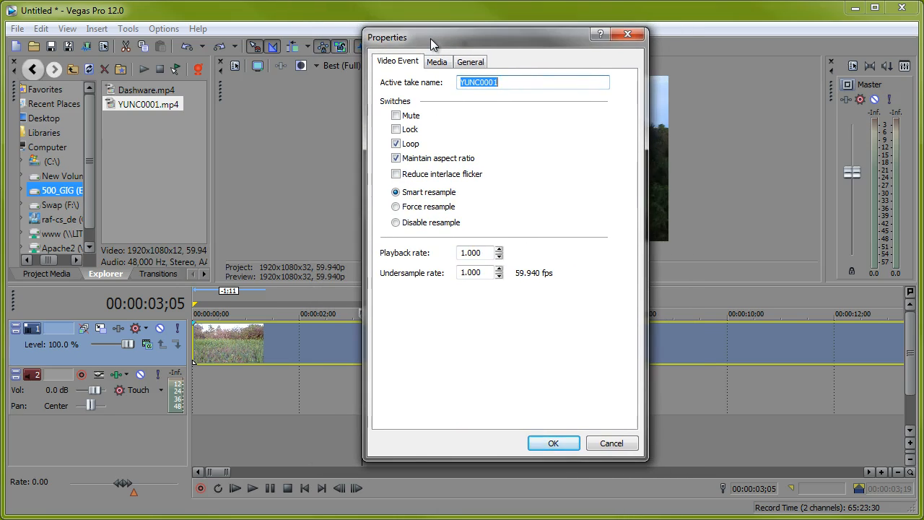
left_click(396, 223)
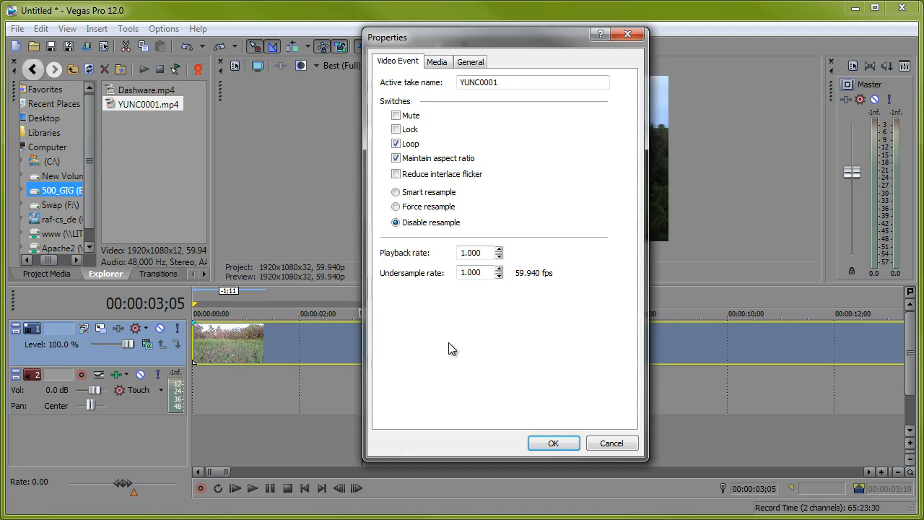
left_click(553, 443)
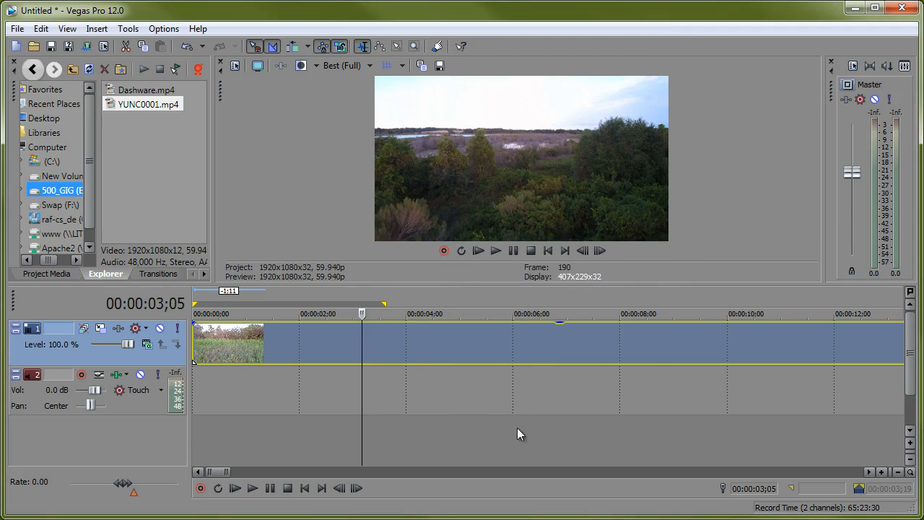
Step: Split the clip at 00:00:03;07 and move the second part later, leaving a gap between the two pieces
left_click_drag(363, 314, 368, 317)
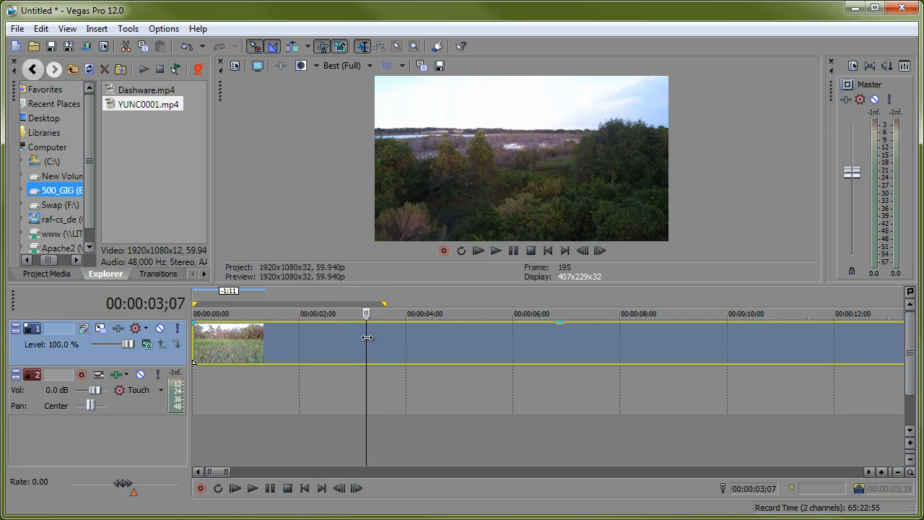
key("s")
left_click_drag(404, 347, 457, 343)
left_click(457, 347)
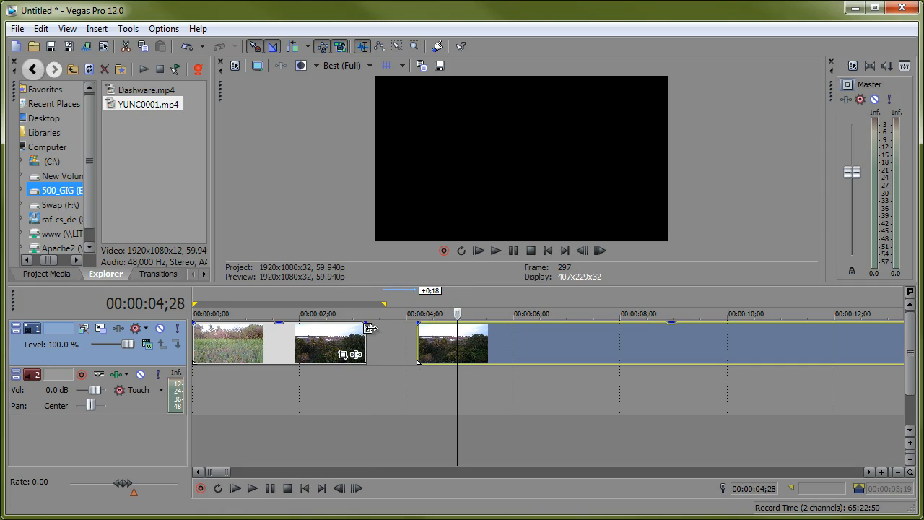
Step: Overlap the second clip with the end of the first in a 1:11 crossfade and play the transition
left_click(230, 311)
left_click_drag(477, 355, 419, 361)
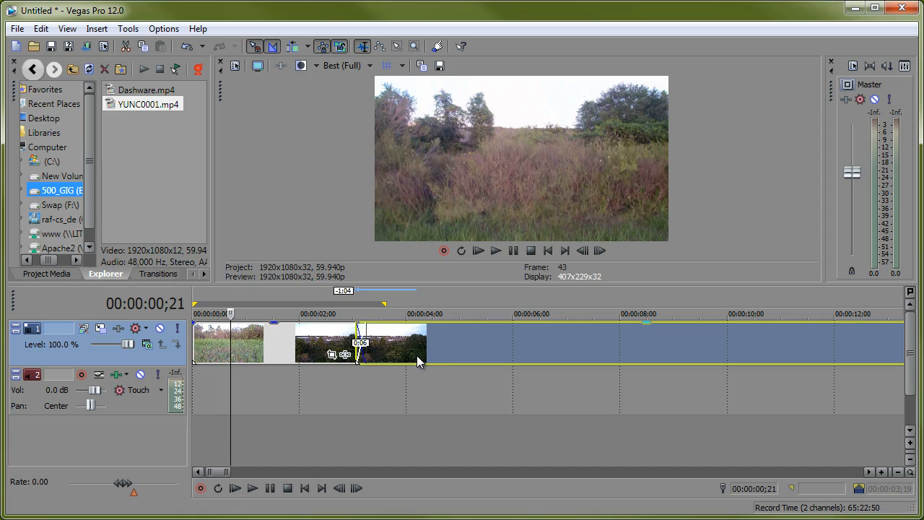
left_click_drag(417, 355, 354, 363)
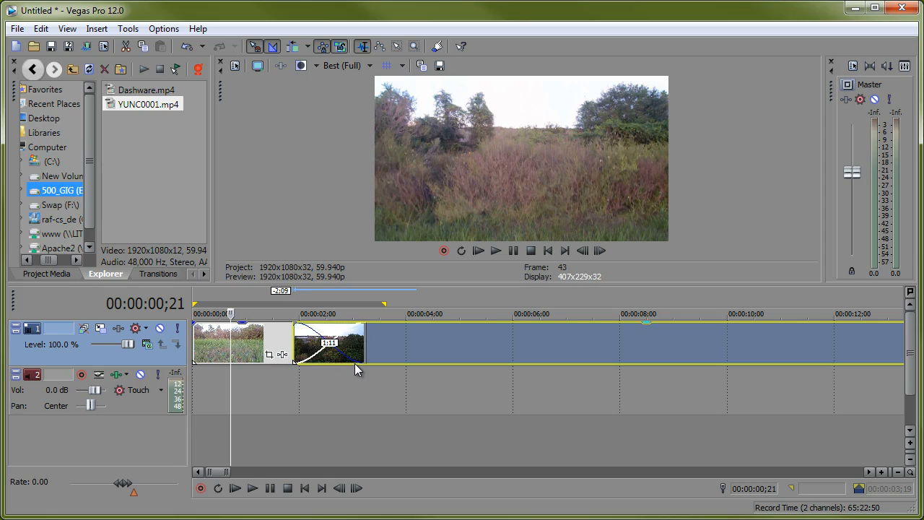
left_click(236, 488)
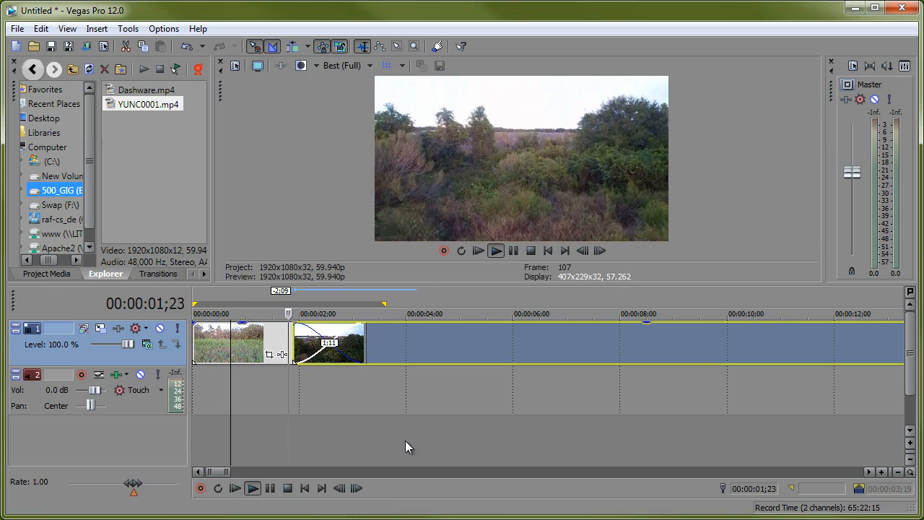
left_click(270, 488)
Step: Pull the clips apart, trim the second clip's opening, overlap it with the first in a 1:15 crossfade, and play the result
left_click_drag(341, 360, 509, 346)
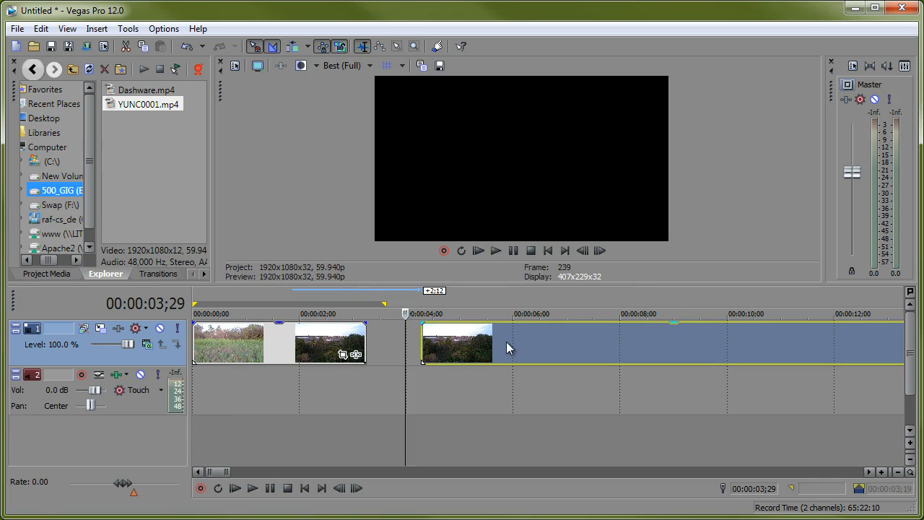
left_click_drag(424, 347, 331, 363)
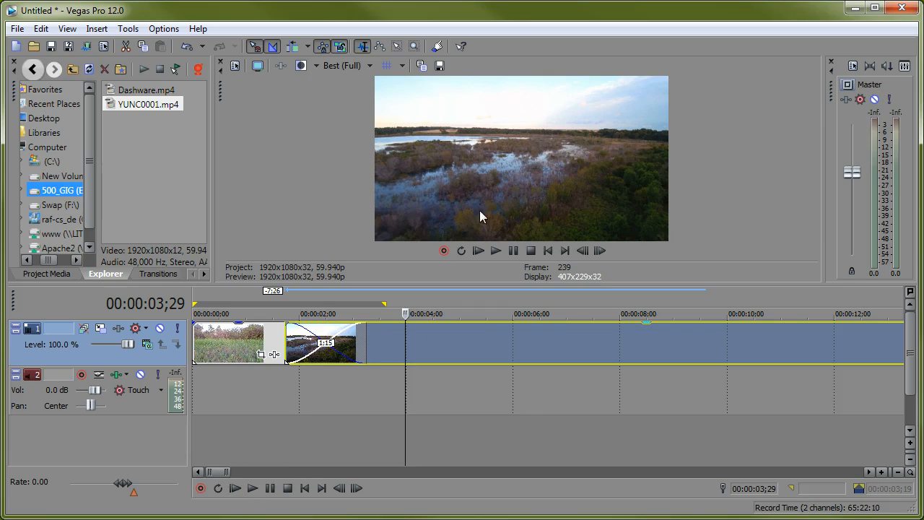
left_click(234, 488)
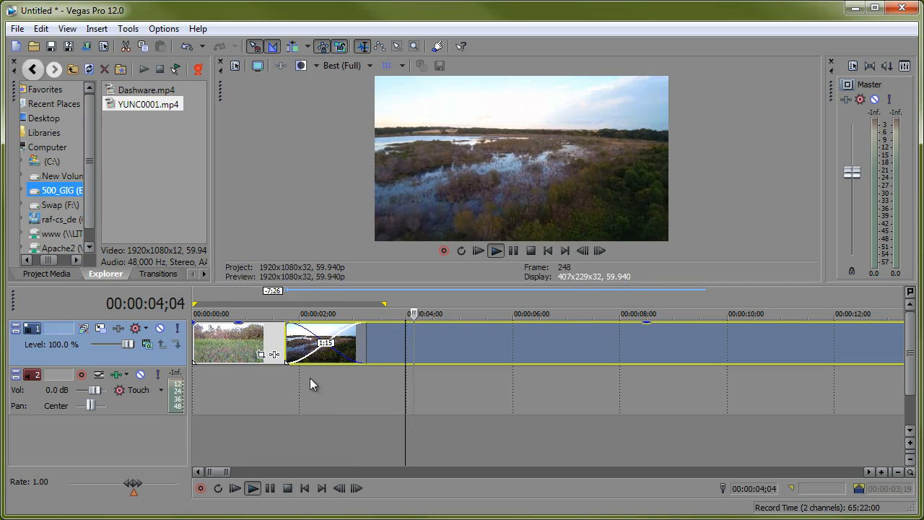
left_click(269, 488)
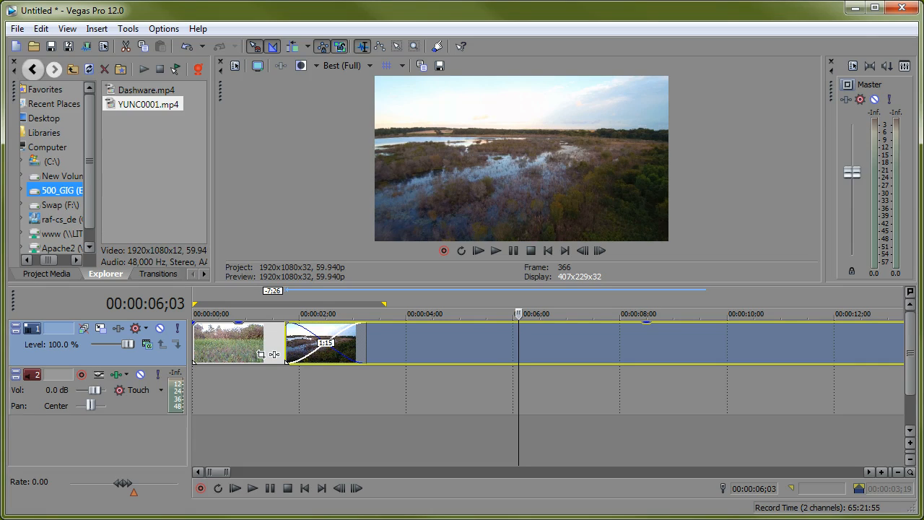
Step: Switch to the file browser, open Firefox Downloads on New Volume (D:), and look through it for an ambient sound file
left_click(155, 502)
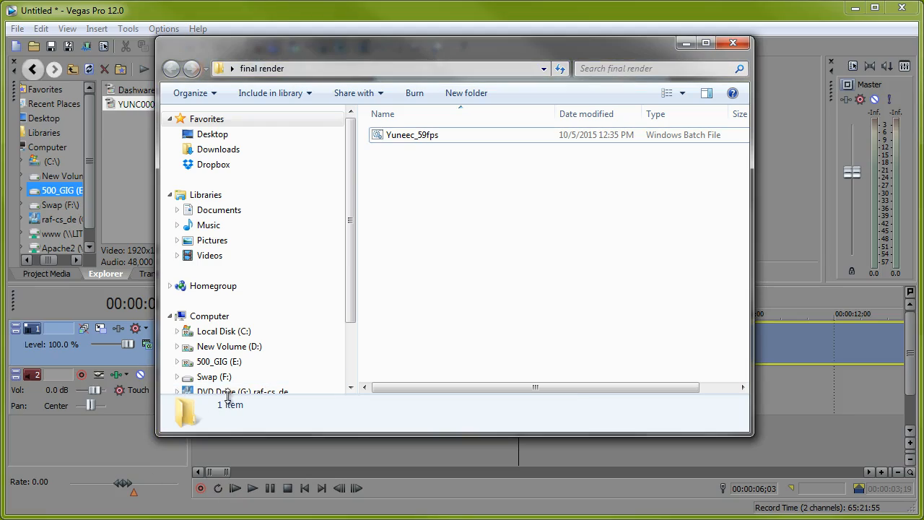
left_click(229, 347)
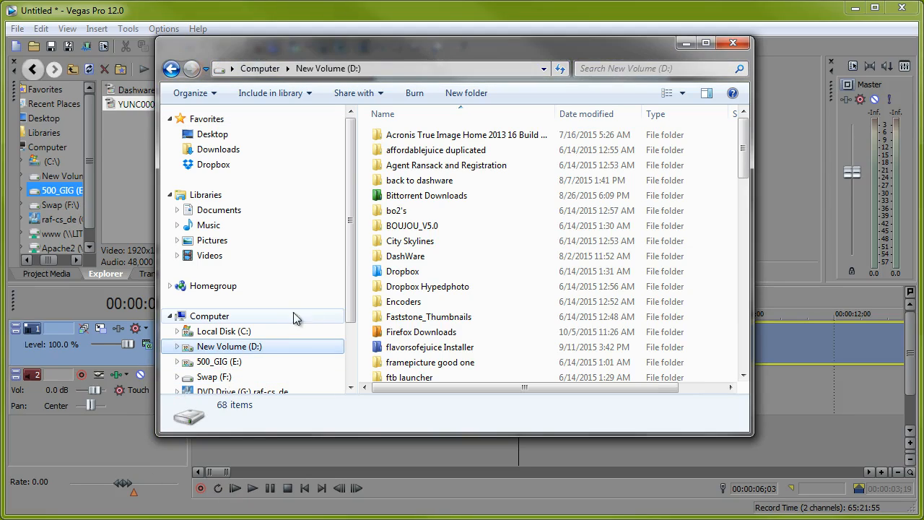
double_click(419, 332)
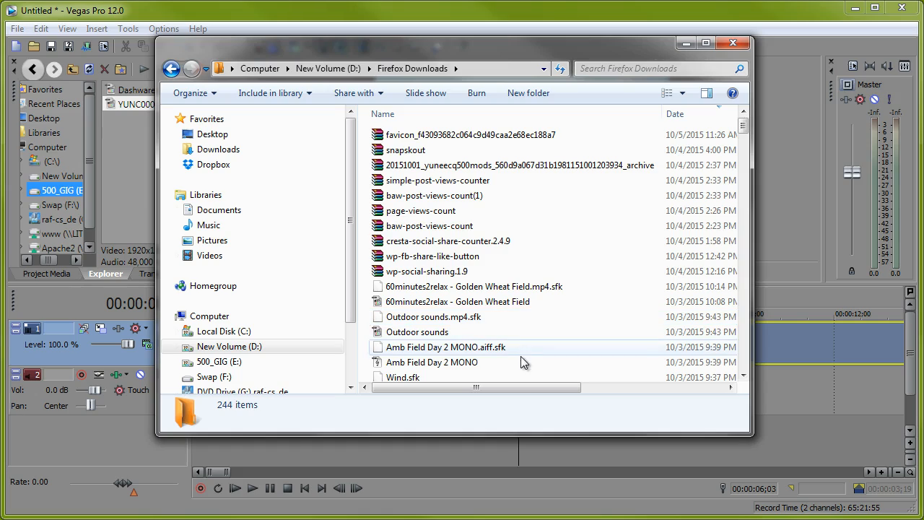
scroll(477, 348, "down", 1)
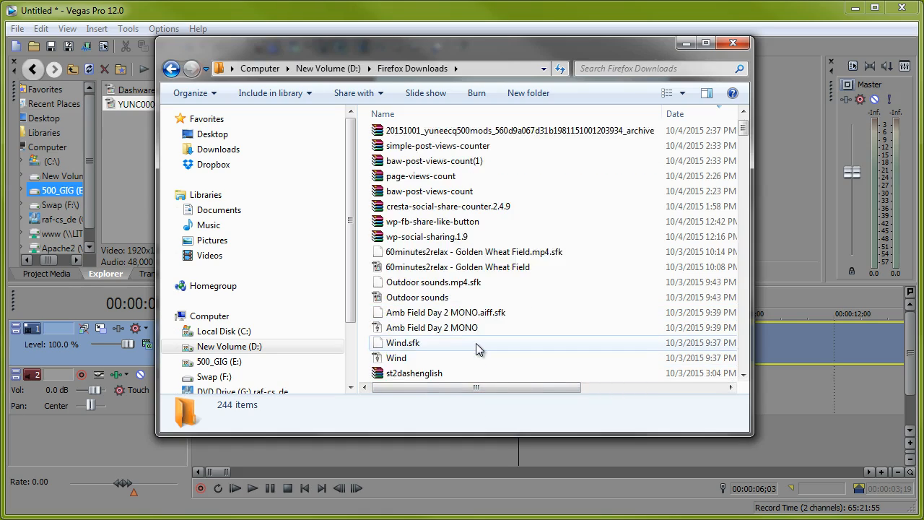
scroll(527, 330, "down", 3)
scroll(529, 330, "down", 4)
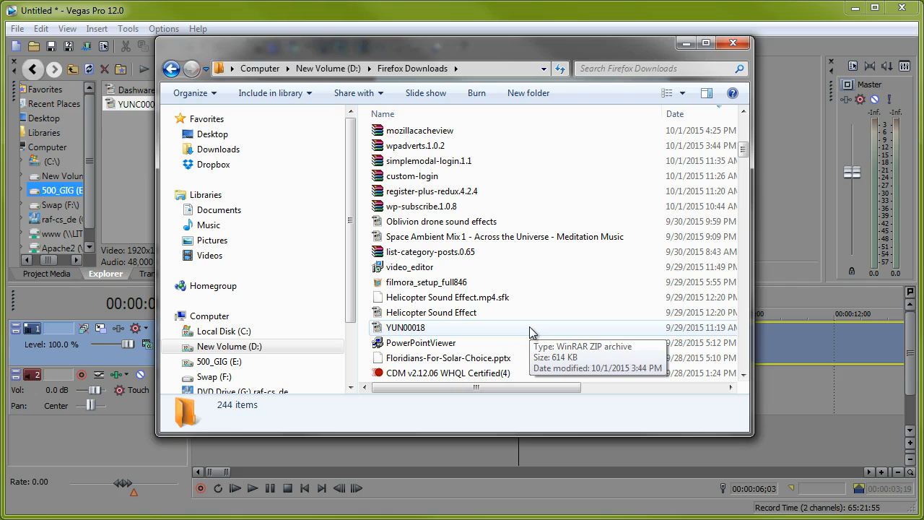
scroll(529, 331, "down", 6)
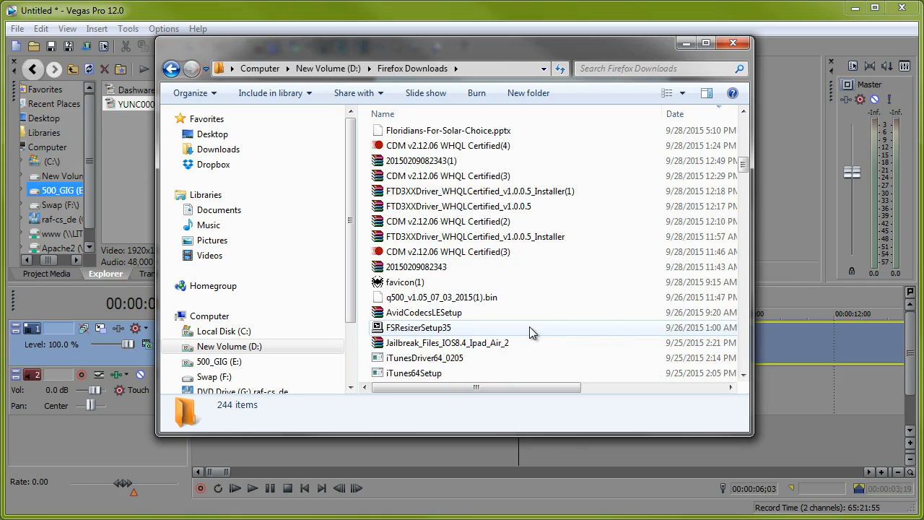
scroll(530, 332, "down", 5)
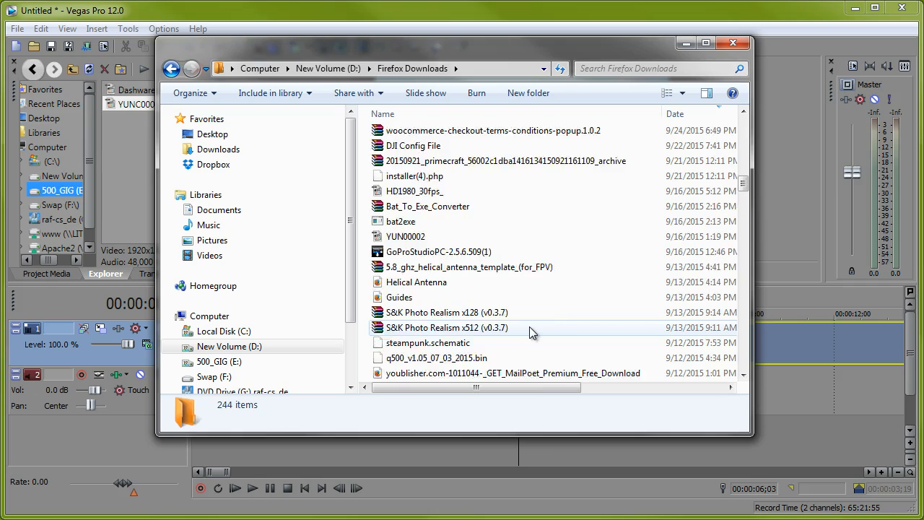
scroll(530, 332, "up", 5)
scroll(529, 331, "up", 7)
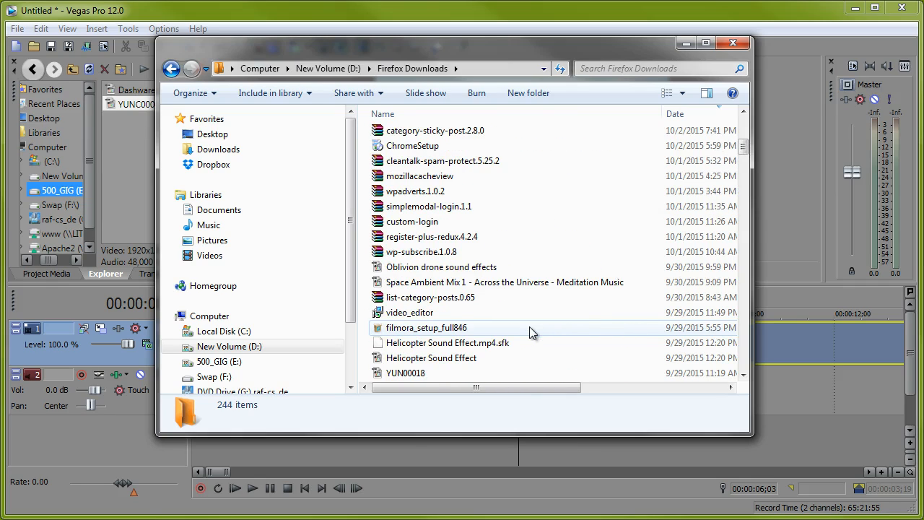
scroll(523, 354, "up", 5)
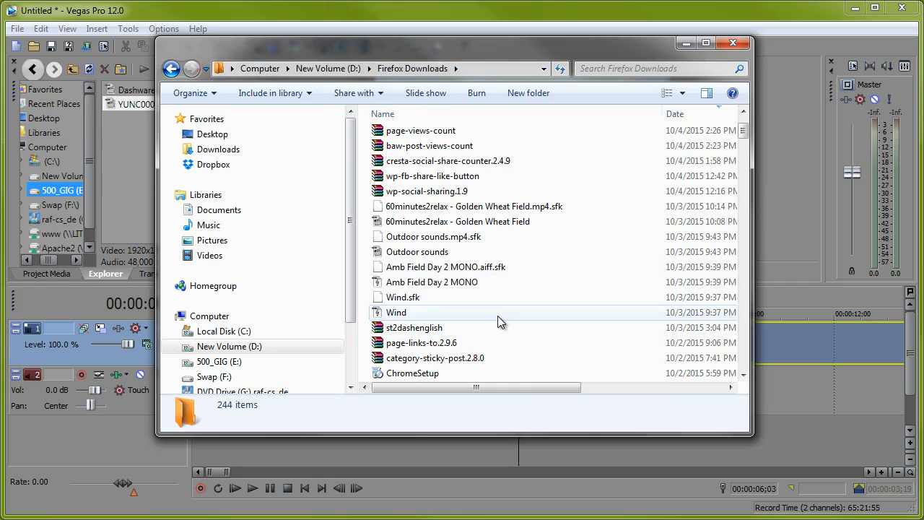
Step: Add the Amb Field Day 2 MONO audio file on a new timeline track and align it with the project's start
left_click(412, 283)
left_click_drag(409, 285, 316, 457)
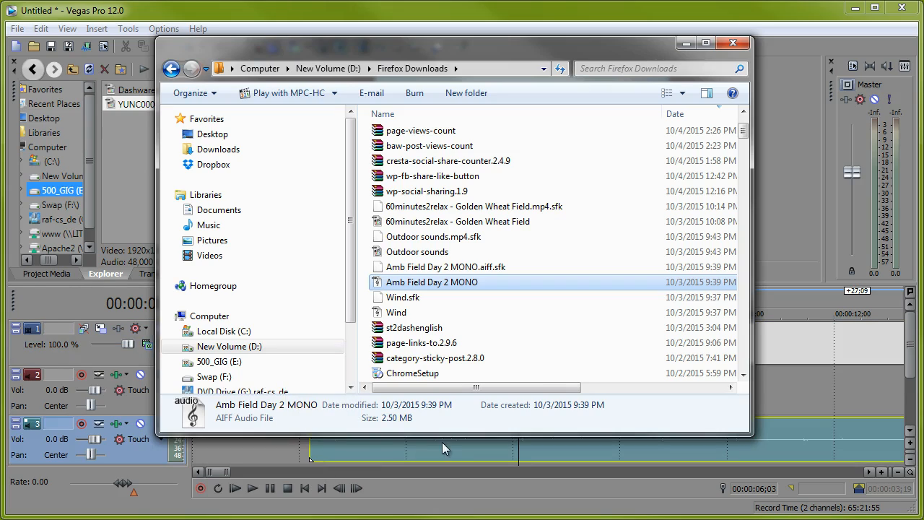
left_click(686, 43)
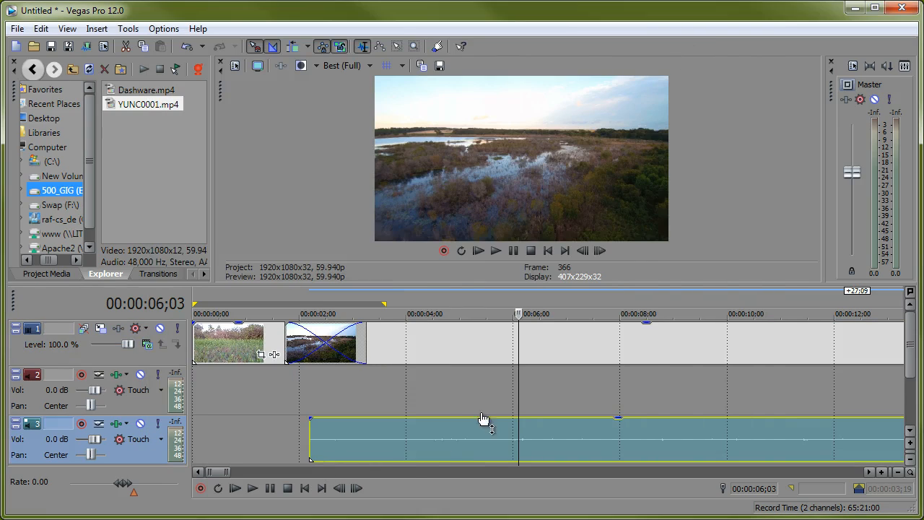
left_click_drag(476, 439, 260, 437)
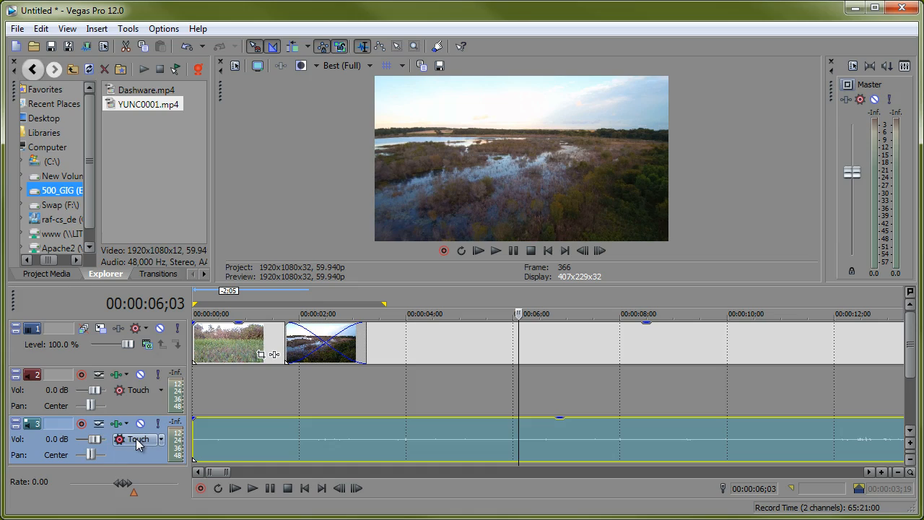
Step: Play the video with the ambient audio, stop playback, and place the playhead at 00:00:04;29
left_click(235, 489)
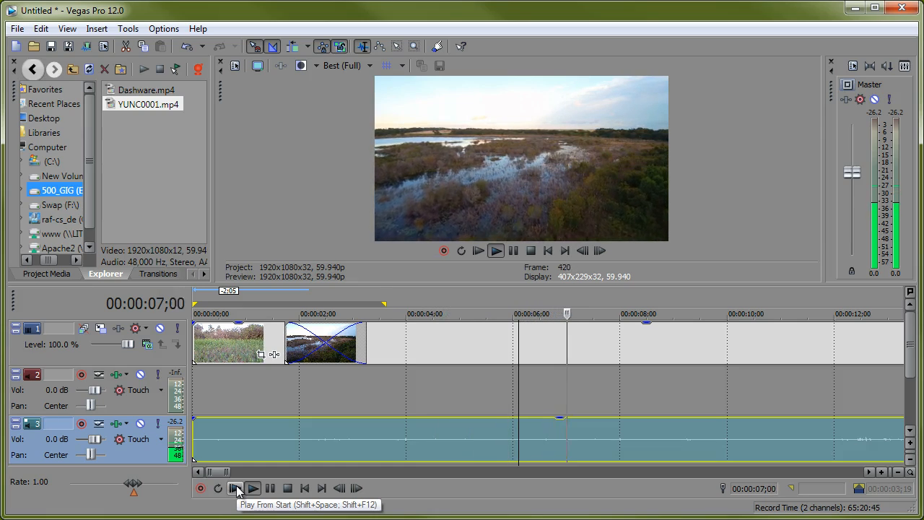
left_click(270, 489)
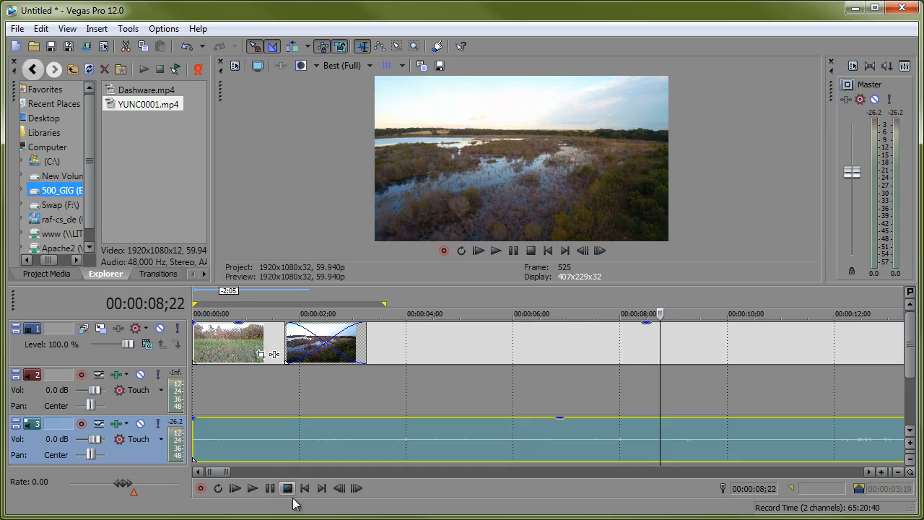
left_click(458, 432)
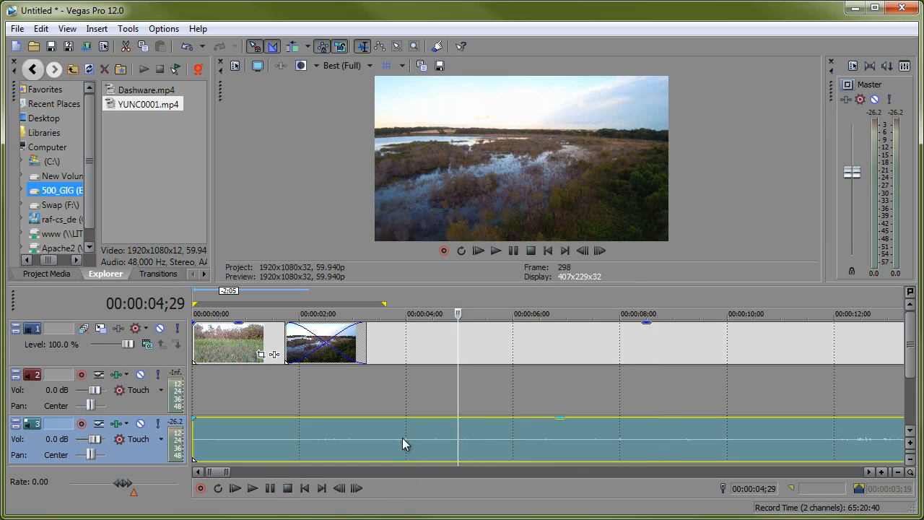
Step: Lower the ambient audio event's gain to about -14.8 dB and play the video to hear it
mouse_move(391, 419)
left_mouse_down()
mouse_move(390, 460)
mouse_move(393, 423)
left_mouse_up()
left_click_drag(366, 424, 351, 456)
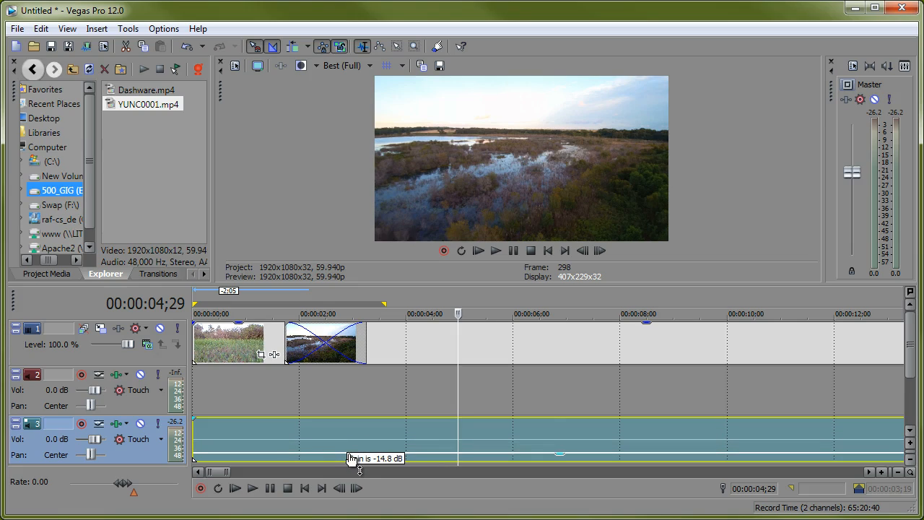
left_click(253, 488)
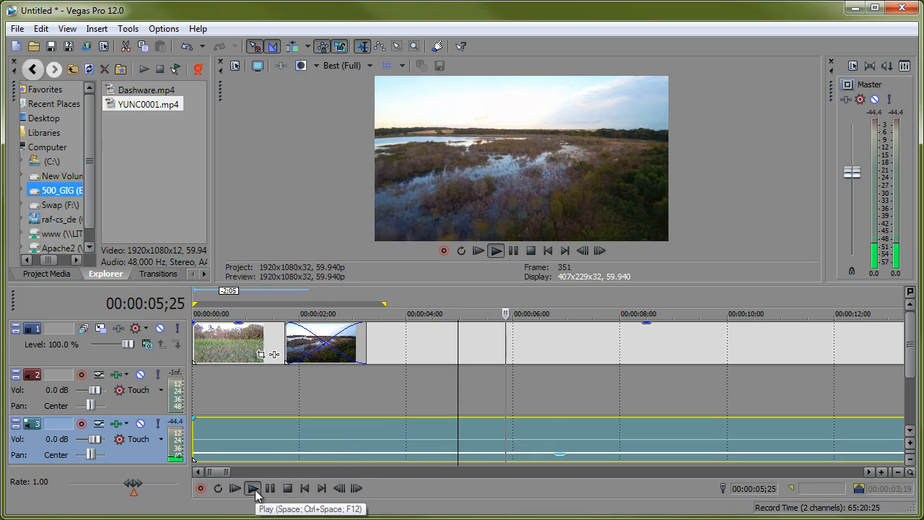
left_click(271, 491)
Step: Raise the ambient audio event's gain back to full level and play the video again
left_click_drag(330, 456, 330, 417)
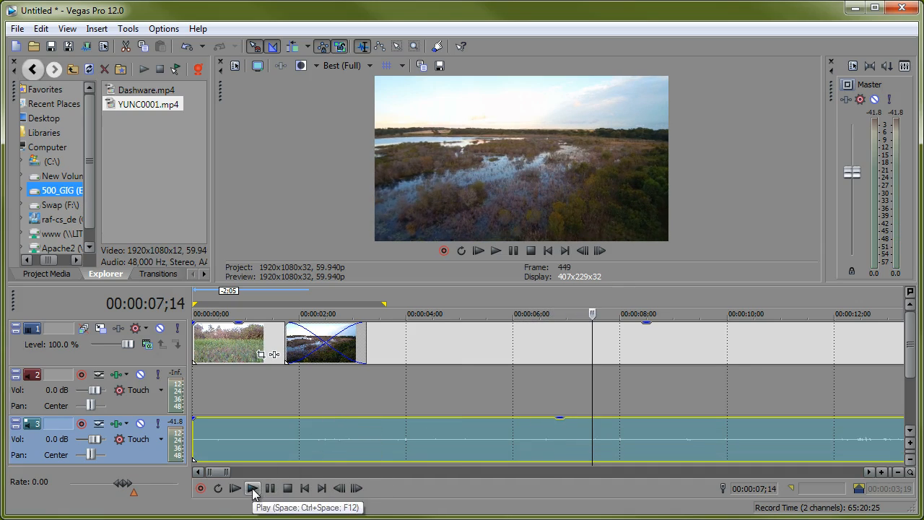
left_click(261, 490)
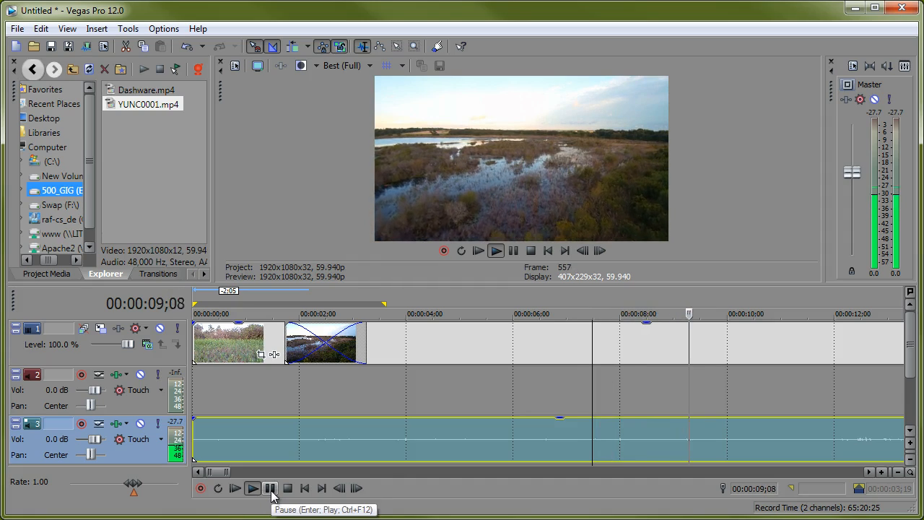
left_click(271, 494)
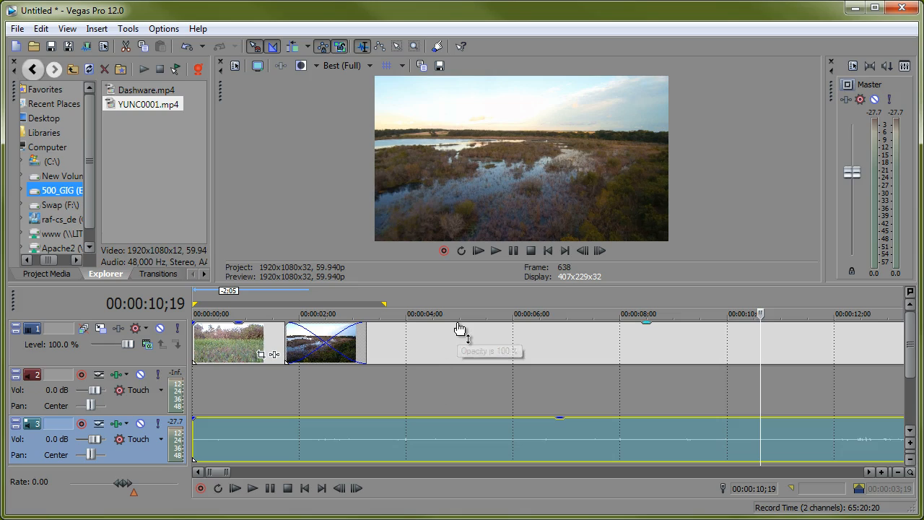
Step: Try a fade-out of about 3 seconds at the video's end, play it, and remove it
mouse_move(460, 329)
left_mouse_down()
mouse_move(459, 368)
mouse_move(462, 323)
left_mouse_up()
left_click_drag(214, 471, 710, 446)
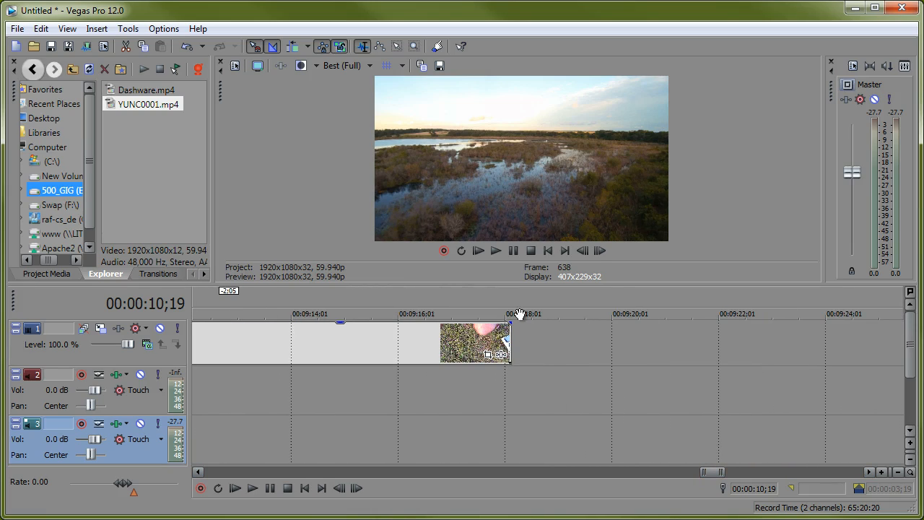
left_click_drag(511, 322, 361, 323)
left_click(349, 339)
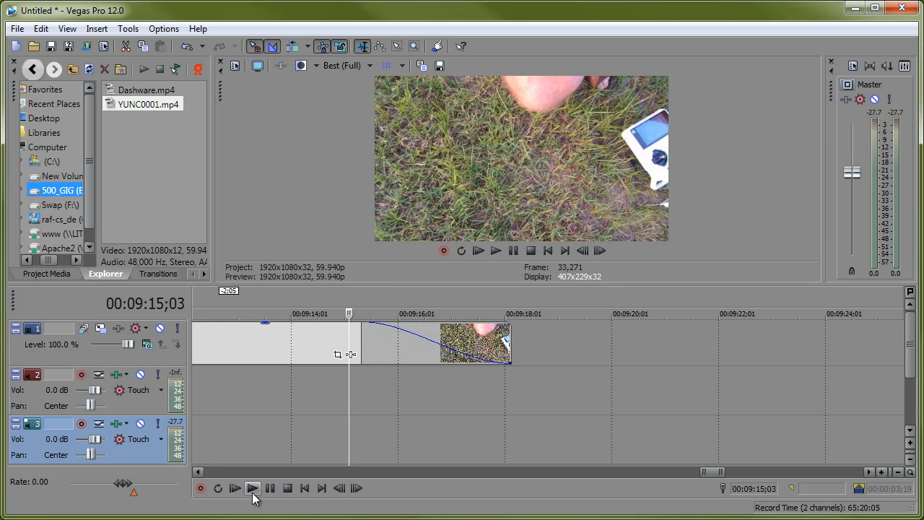
left_click(252, 488)
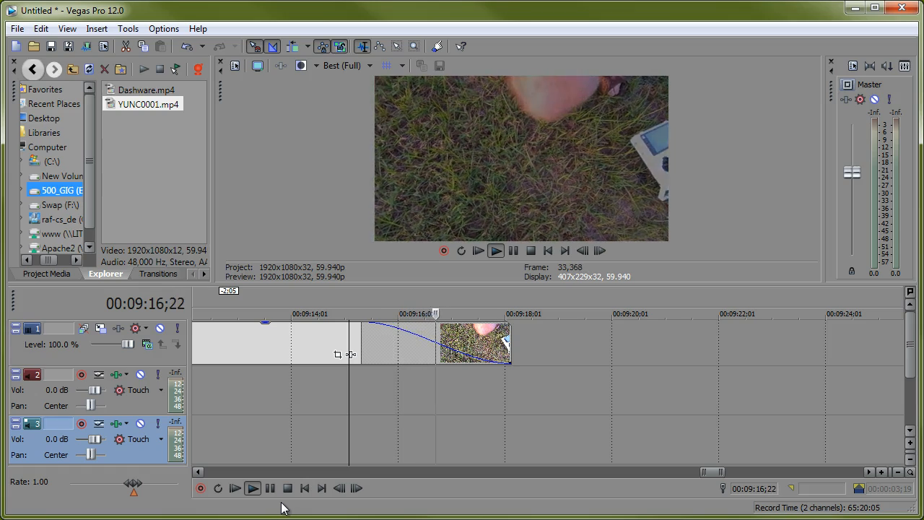
left_click(269, 488)
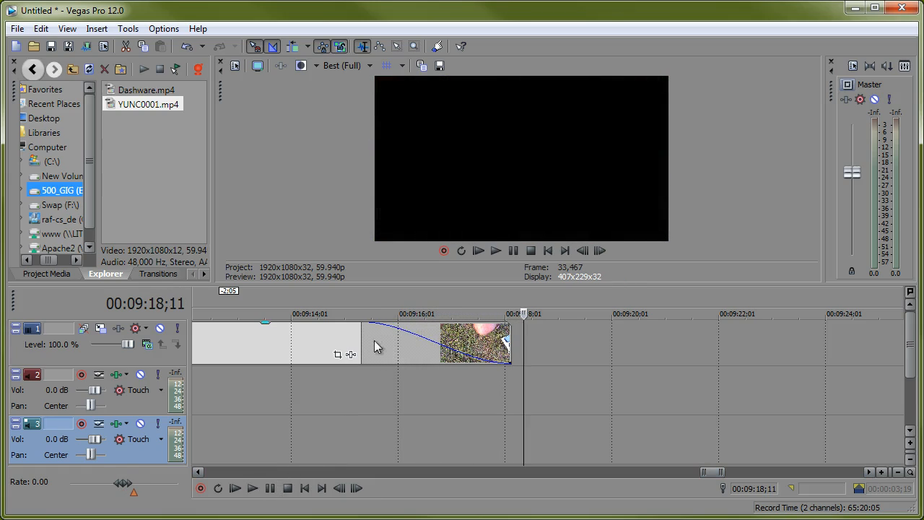
left_click_drag(365, 324, 563, 312)
Step: Set the loop region from the project's start to 00:00:08;17
left_click_drag(713, 472, 217, 488)
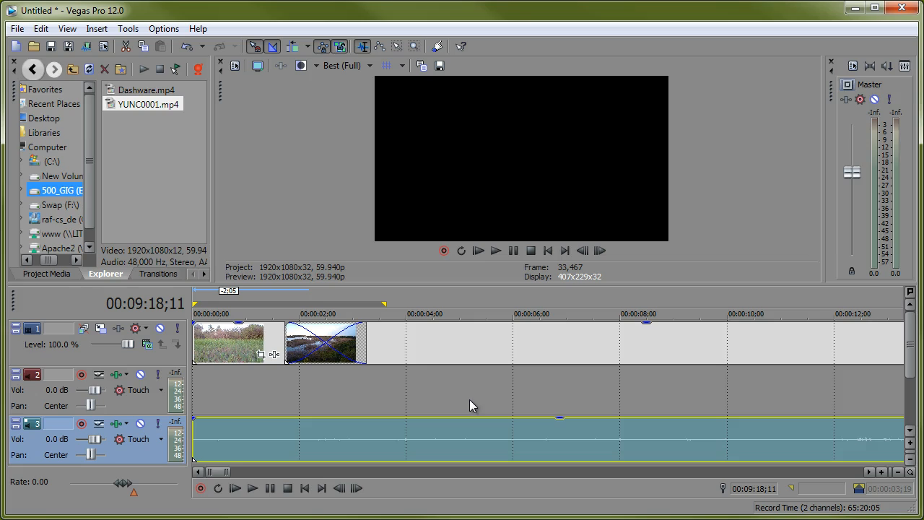
left_click_drag(651, 293, 193, 294)
scroll(673, 389, "down", 3)
scroll(673, 386, "down", 10)
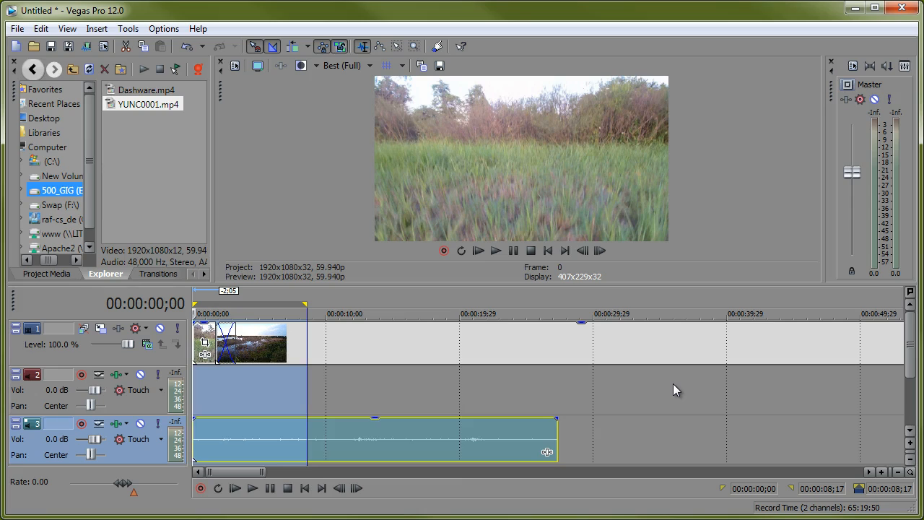
Step: Trim the ends of the second video clip and the ambient audio to the loop region's end at 00:00:08;17
left_click_drag(731, 338, 228, 353)
scroll(242, 354, "up", 6)
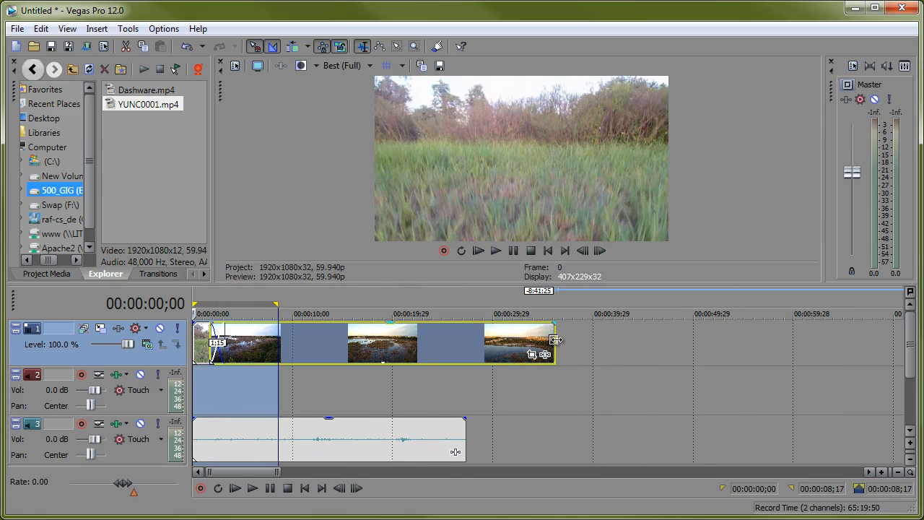
left_click_drag(555, 339, 277, 351)
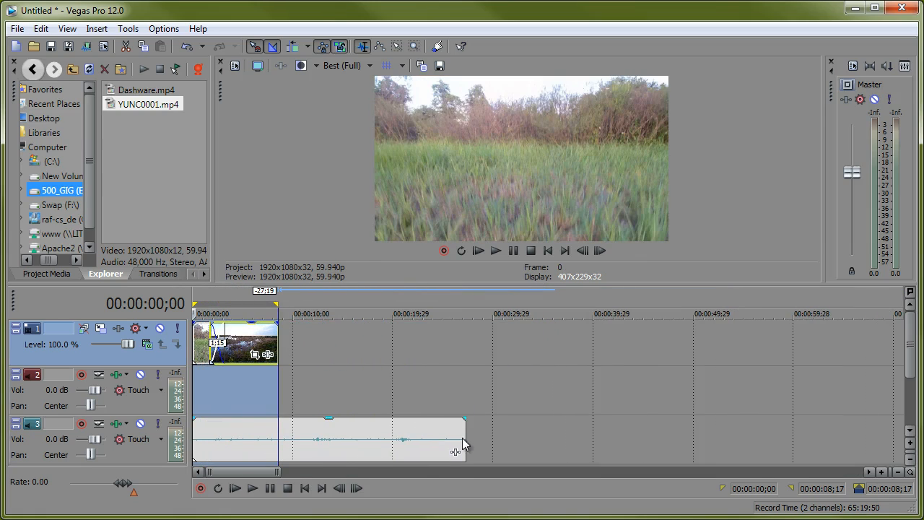
left_click_drag(465, 436, 277, 436)
scroll(246, 361, "up", 2)
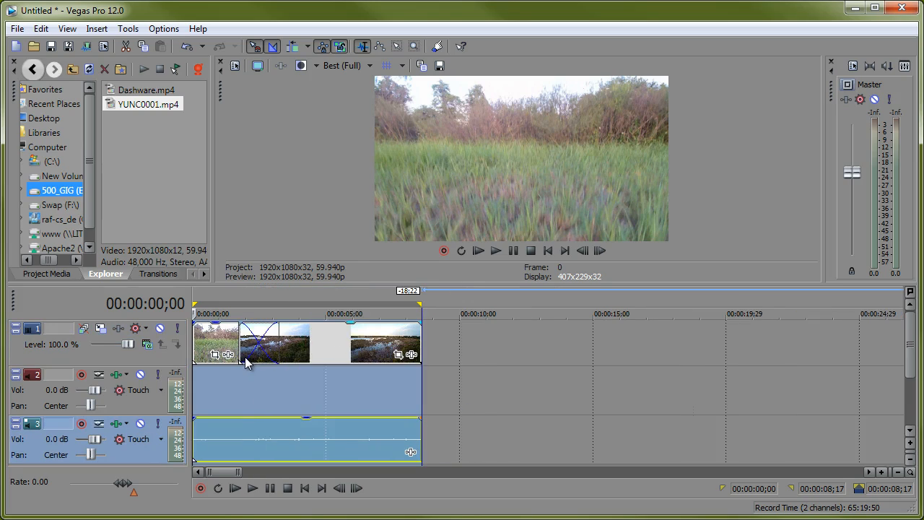
scroll(282, 380, "up", 4)
scroll(296, 394, "down", 1)
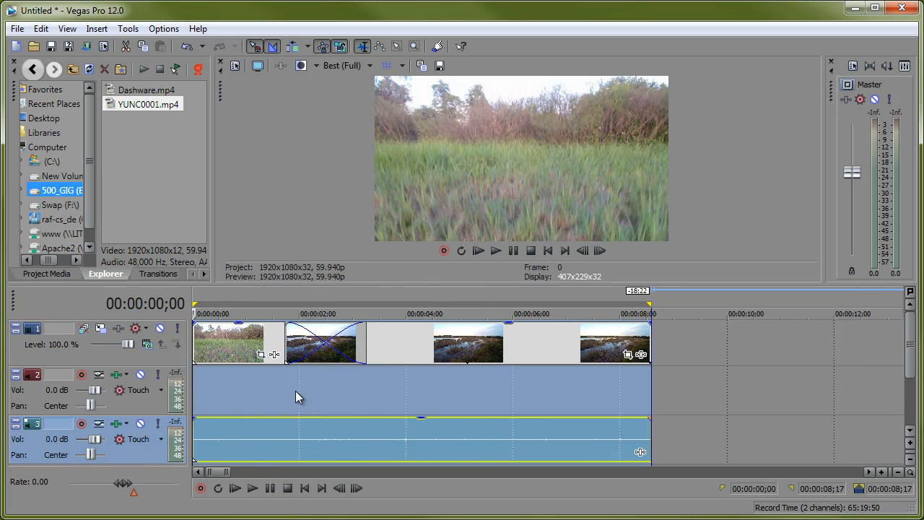
Step: Reselect the whole edited range from the start to 00:00:08;17 and open the Render As dialog
left_click(654, 300)
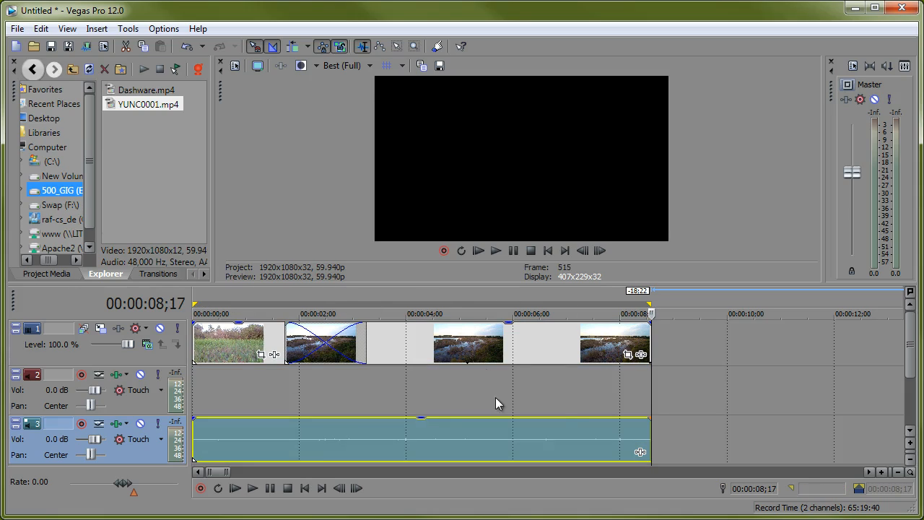
left_click_drag(654, 301, 177, 330)
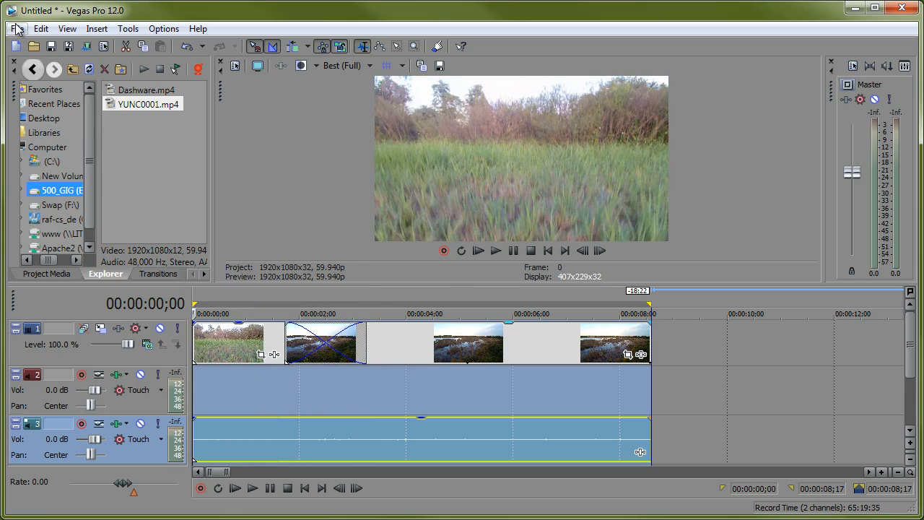
left_click(16, 29)
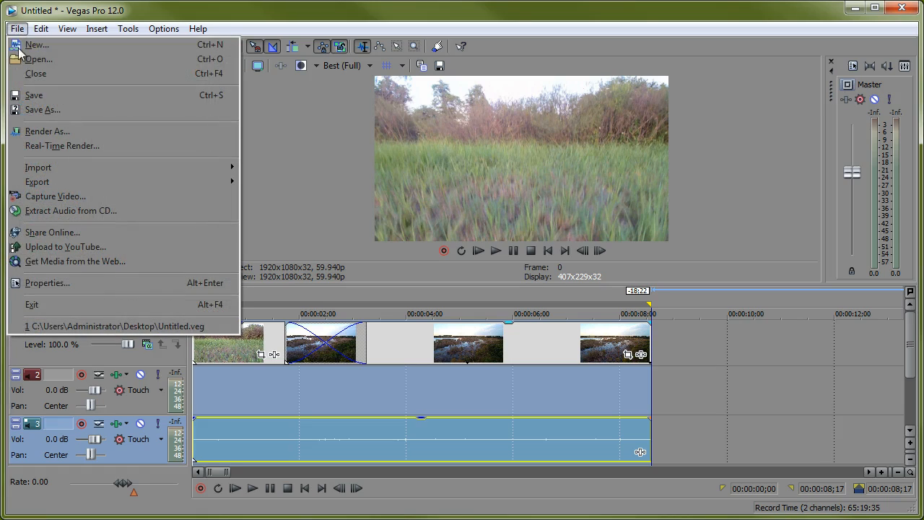
left_click(47, 133)
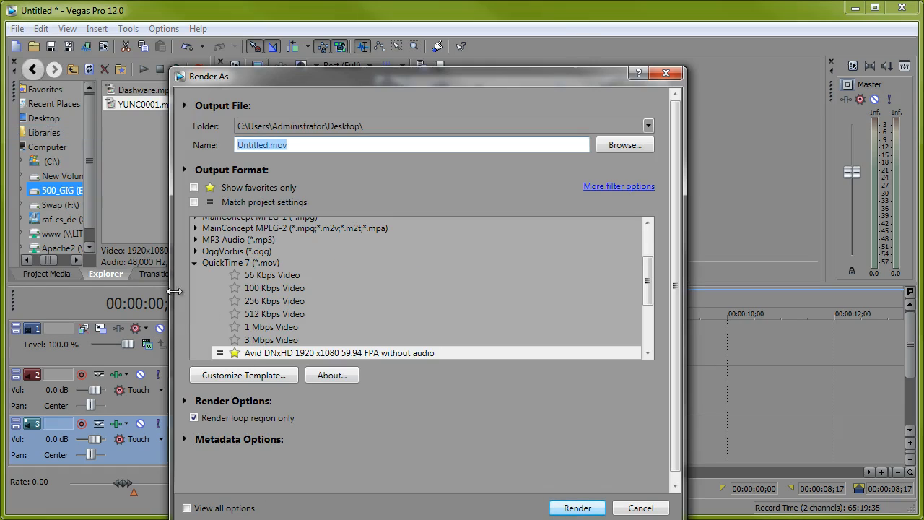
Step: Choose the NTSC DV Widescreen template of the Video for Windows (*.avi) format for the render
left_click(193, 264)
scroll(310, 273, "up", 3)
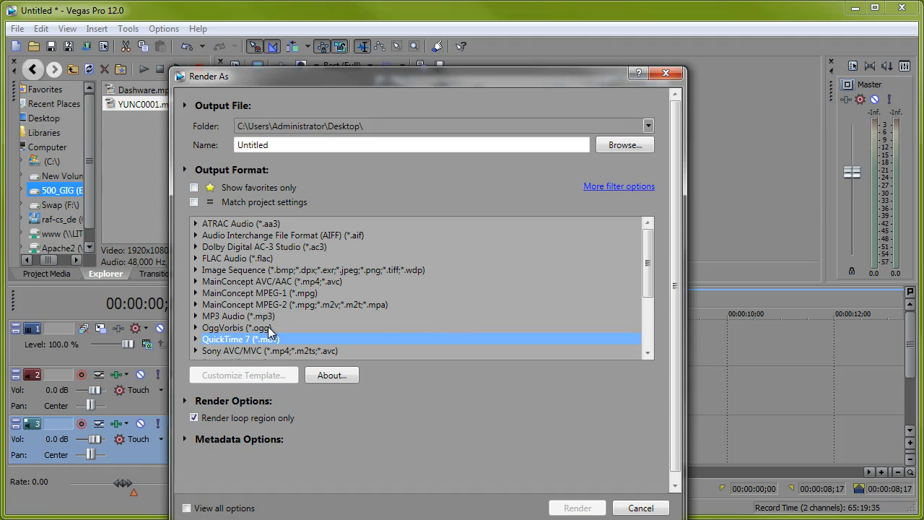
left_click_drag(647, 288, 648, 339)
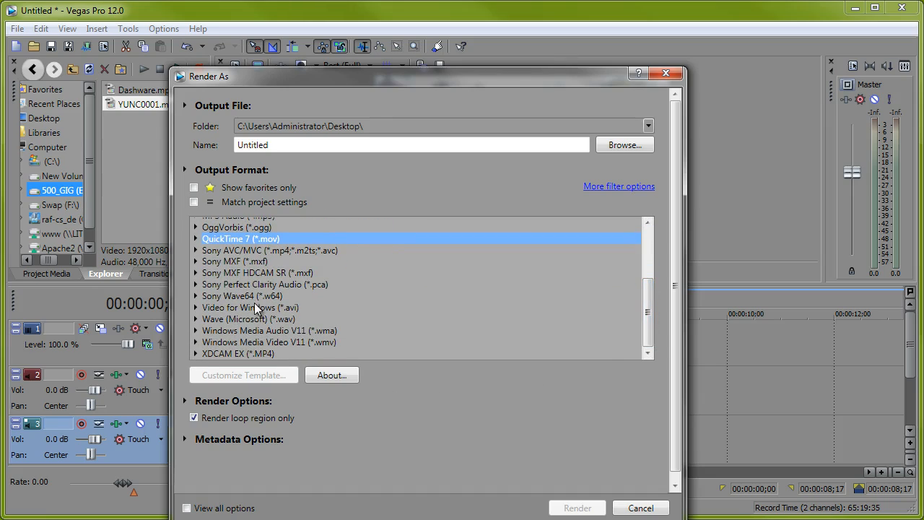
left_click(194, 308)
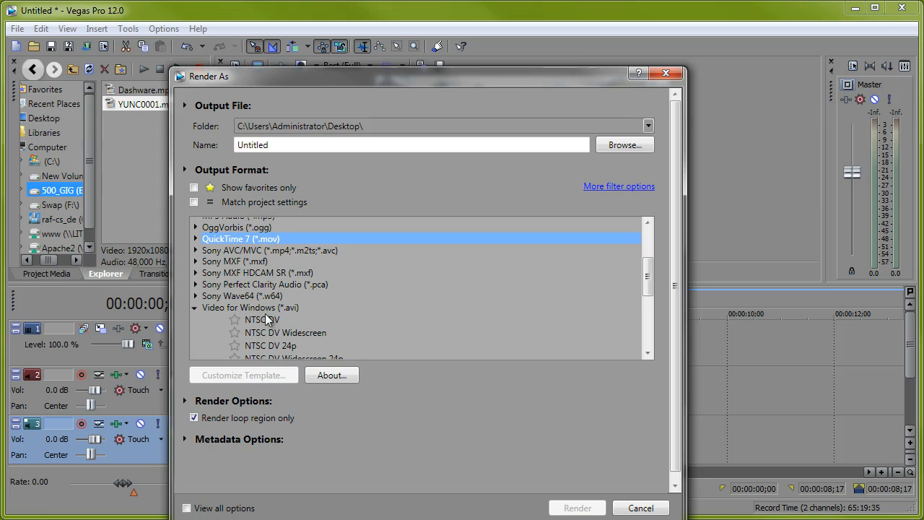
left_click(260, 333)
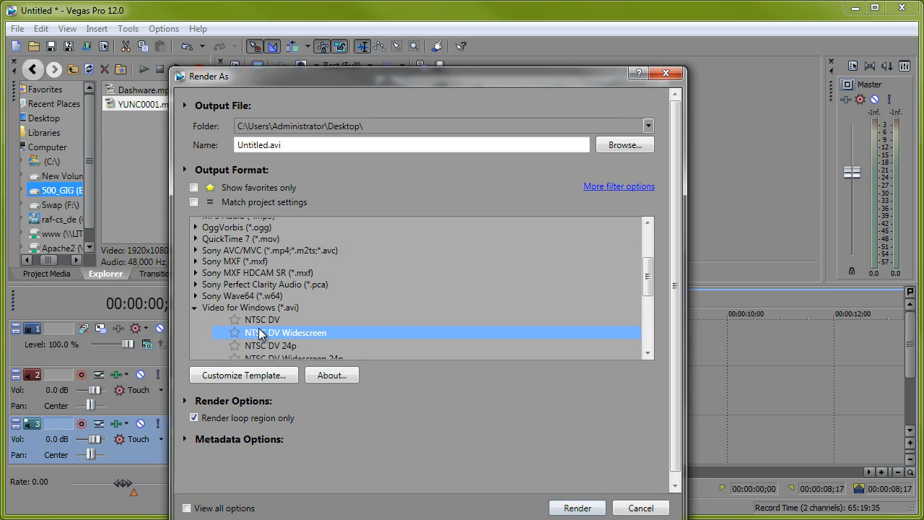
Step: Customize the render template with the Huffyuv v2.1.1 video format and a 59.940 (Double NTSC) frame rate
left_click(241, 379)
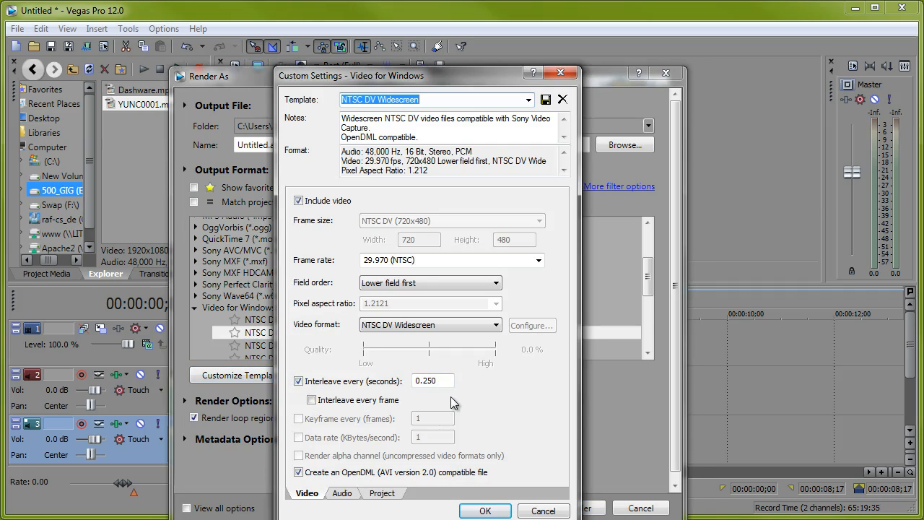
left_click(497, 326)
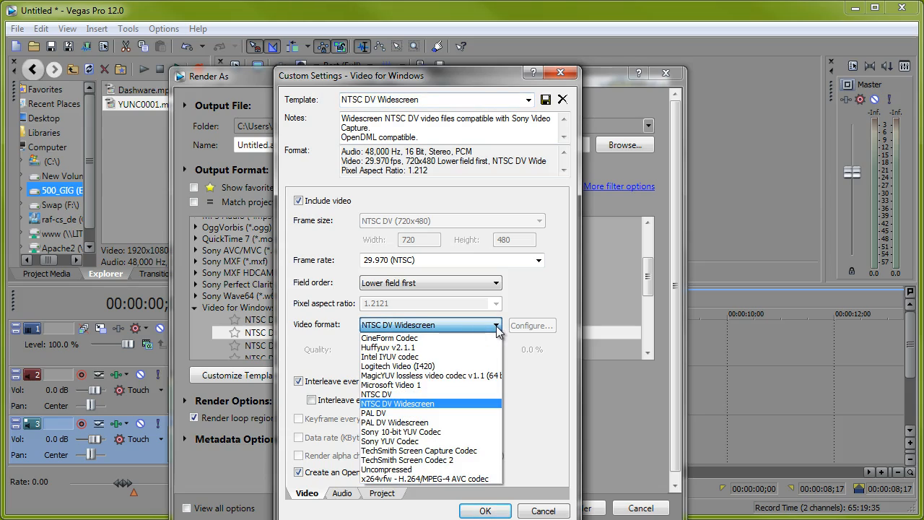
left_click(425, 351)
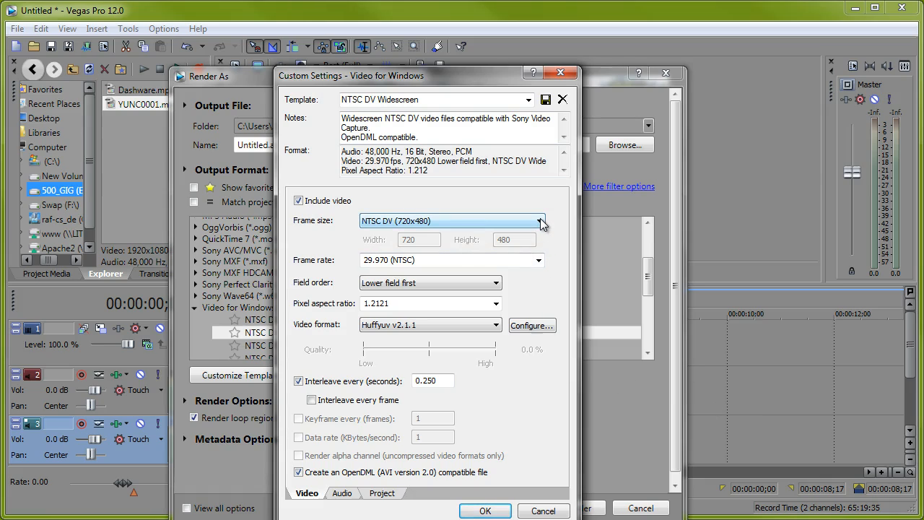
left_click(538, 260)
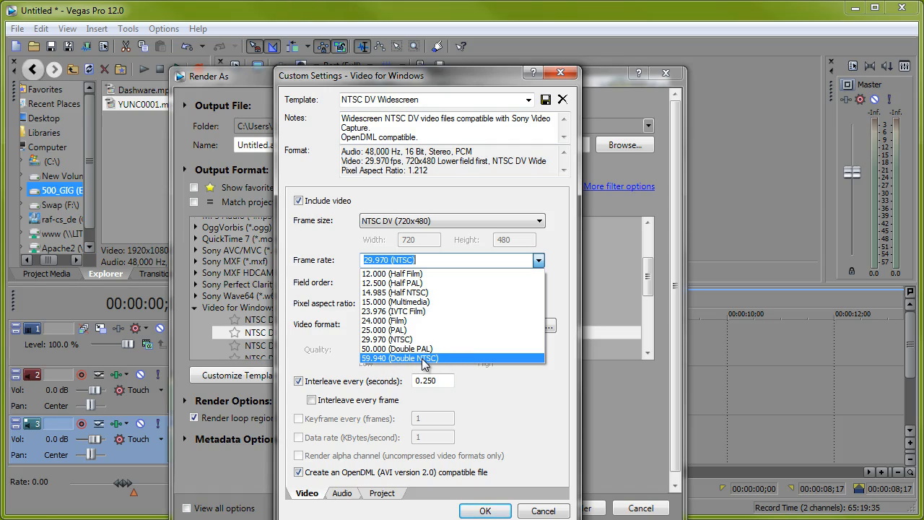
left_click(396, 358)
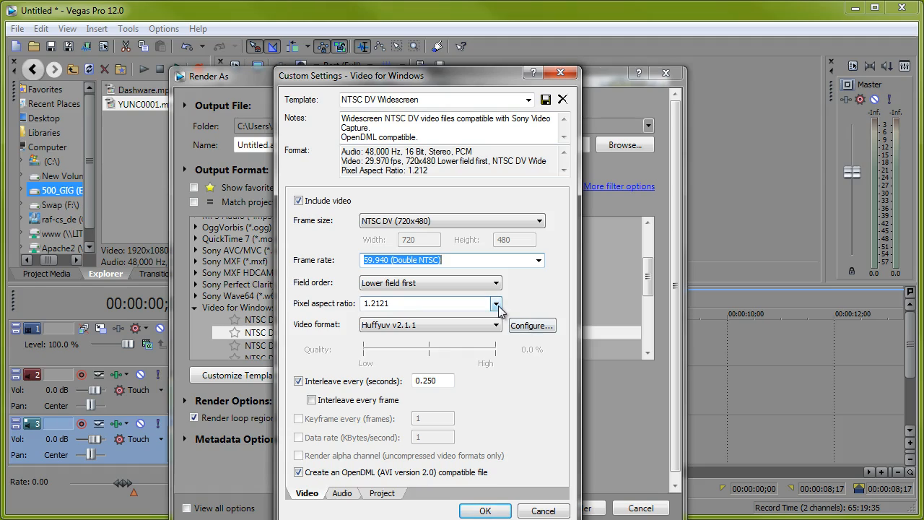
Step: Set the template's pixel aspect ratio to 1.0000 and its field order to None (progressive scan)
left_click(496, 304)
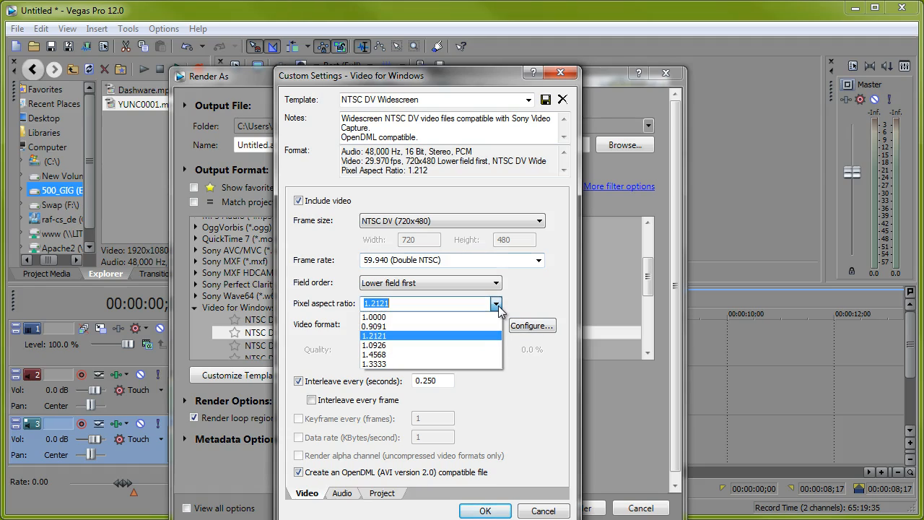
left_click(403, 317)
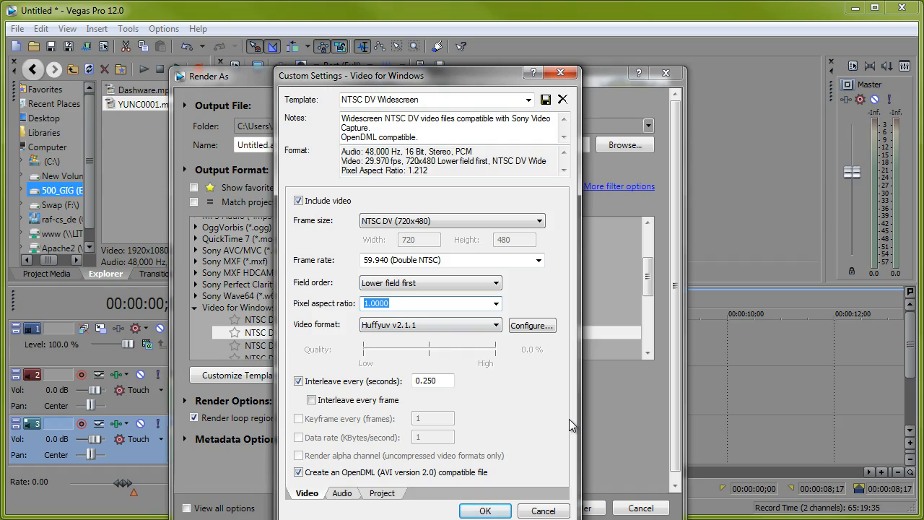
left_click(497, 283)
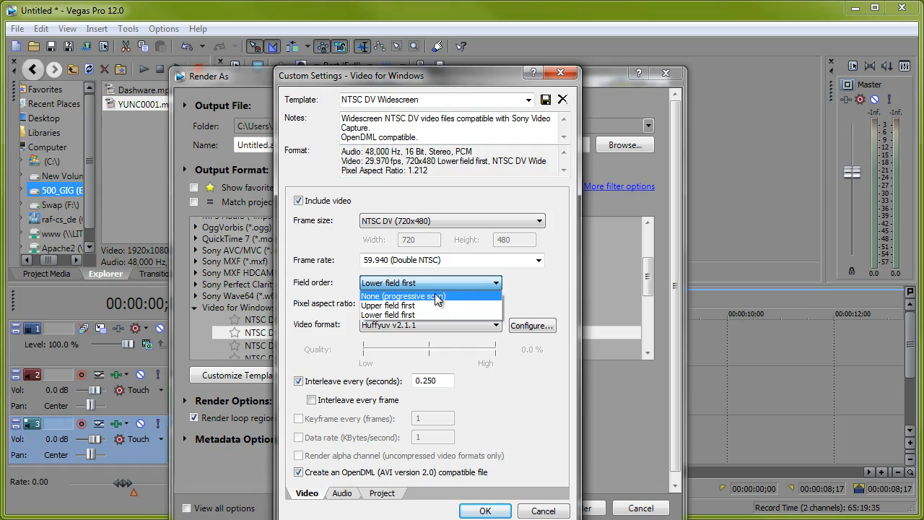
left_click(410, 296)
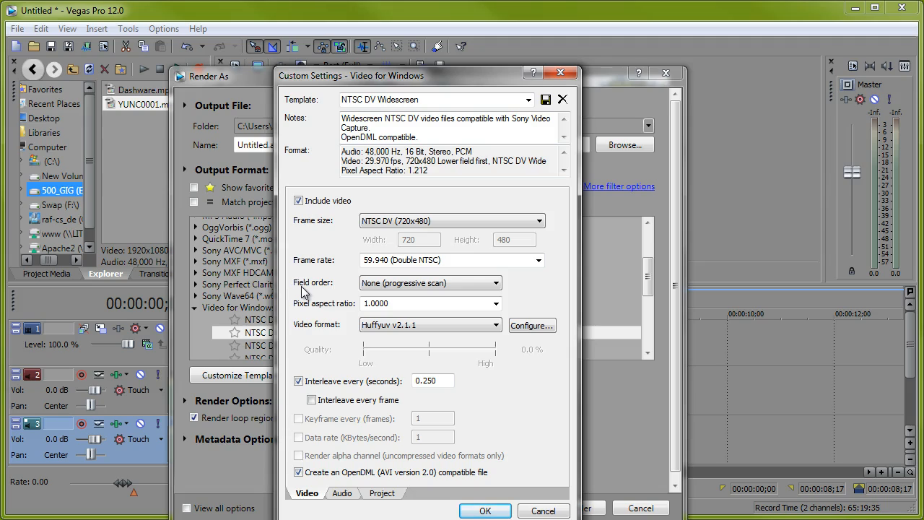
Step: Set the template's frame size to (Use project settings) and open its audio settings
left_click(501, 225)
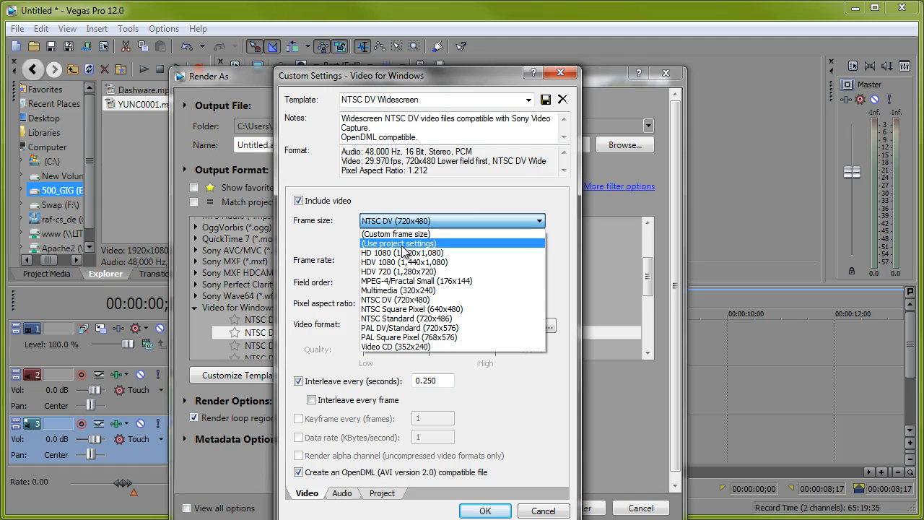
left_click(432, 244)
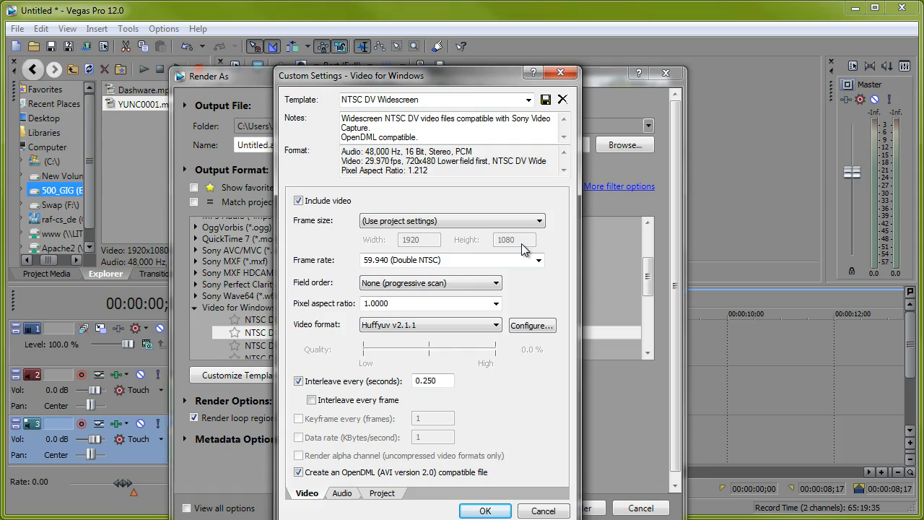
left_click(343, 498)
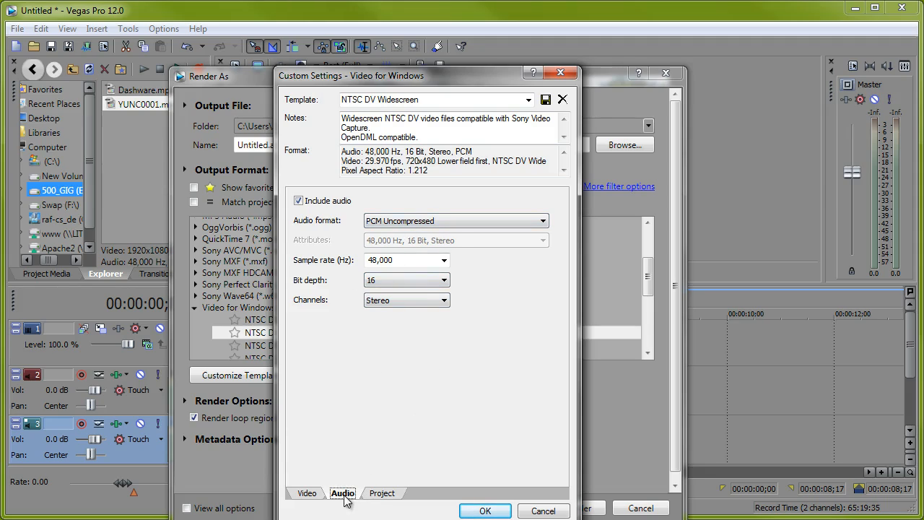
Step: Return to the template's video settings and name the custom render template My Q500
left_click(304, 496)
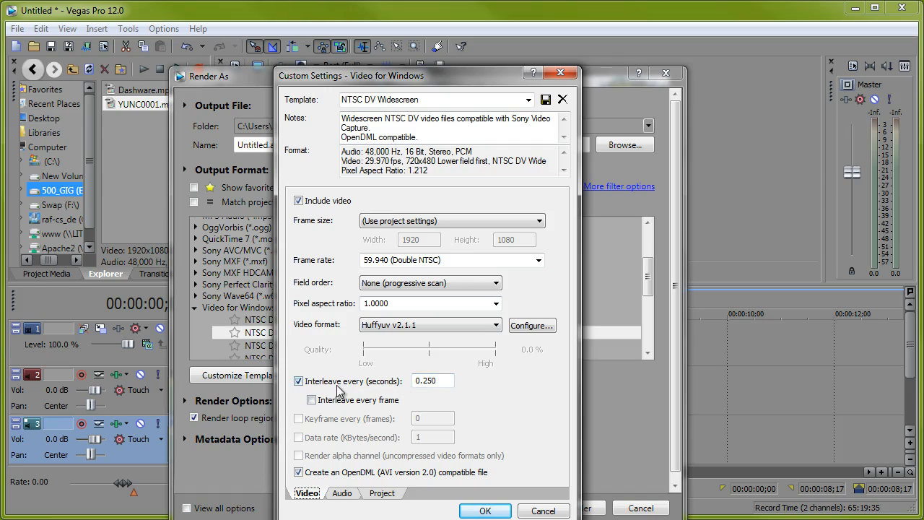
left_click(442, 101)
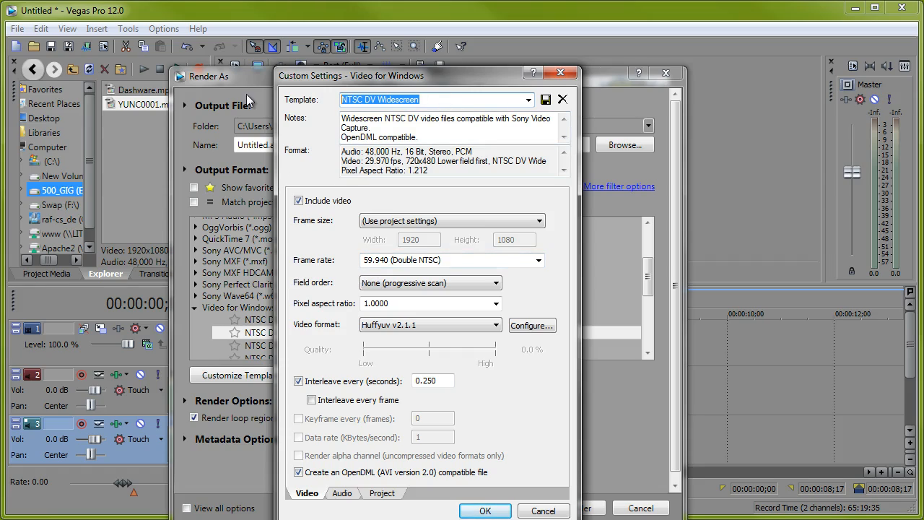
type("My")
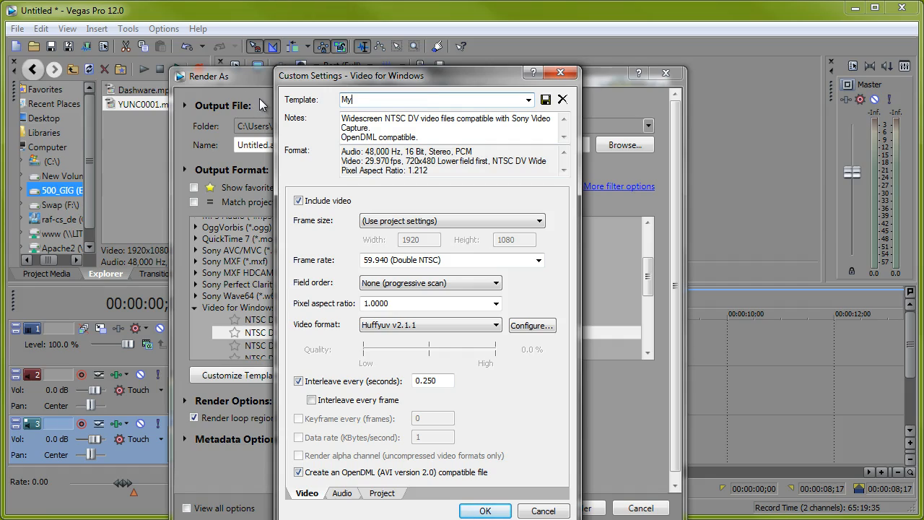
type(" Q500")
Step: Replace the template's notes with My Q500, save the template and accept the custom settings
left_click_drag(409, 99, 205, 105)
key("ctrl+c")
left_click_drag(420, 137, 320, 96)
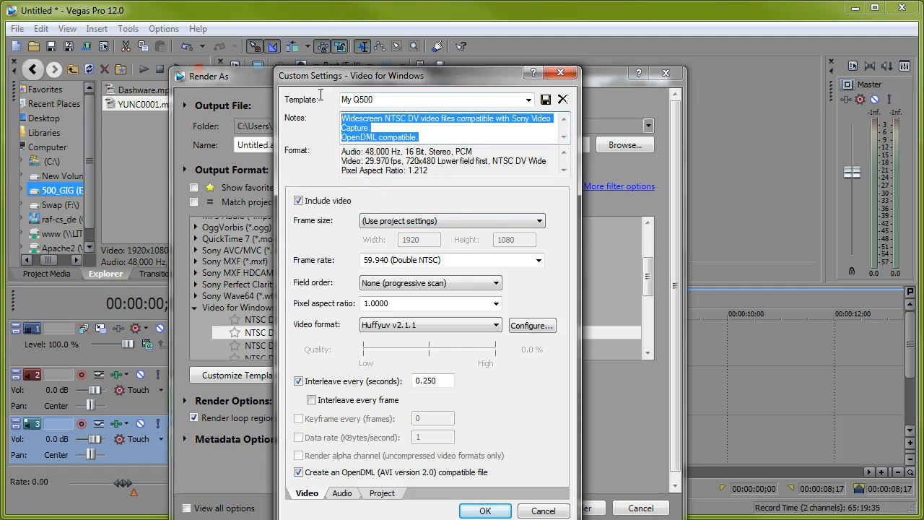
key("Delete")
key("ctrl+v")
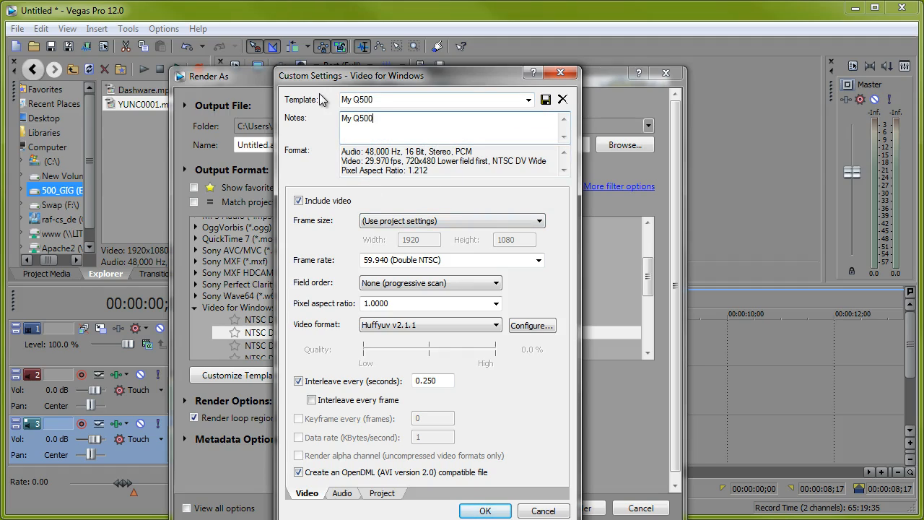
left_click(544, 101)
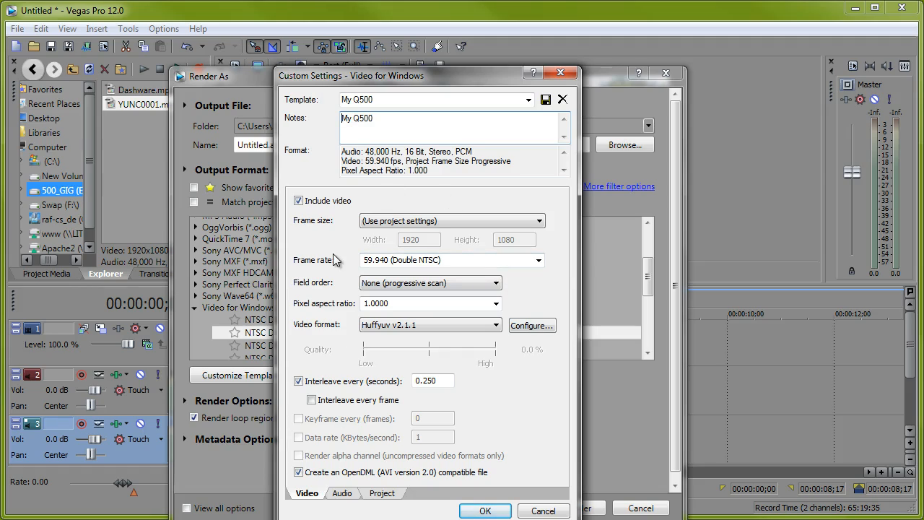
left_click(483, 512)
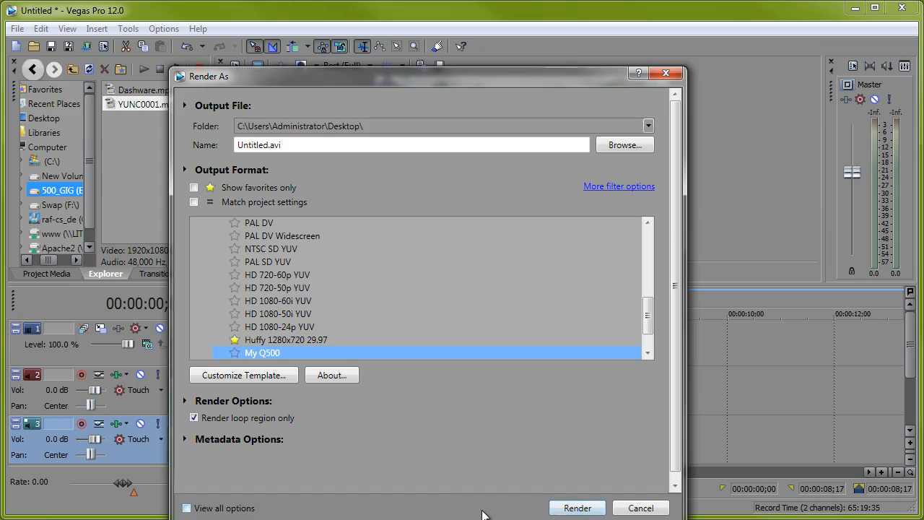
Step: Mark the My Q500 template as a favorite, limit the format list to favorites and select it
left_click(235, 352)
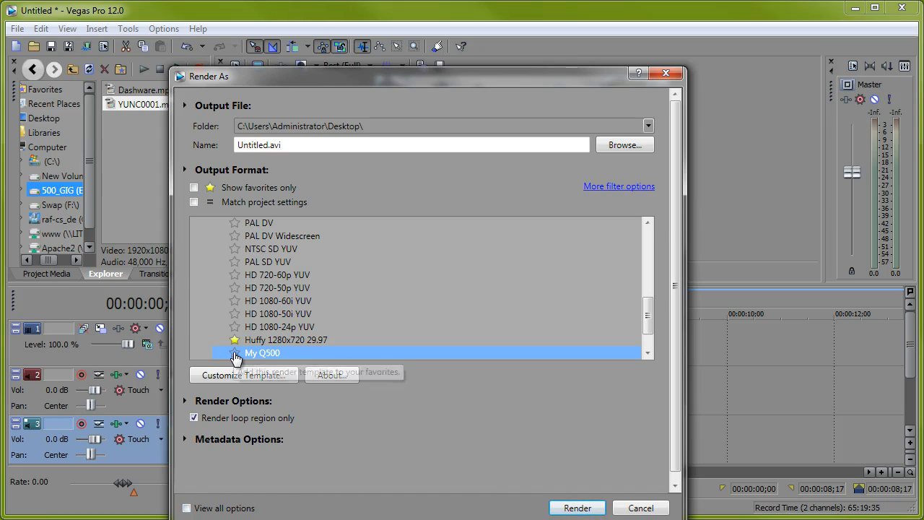
left_click(192, 187)
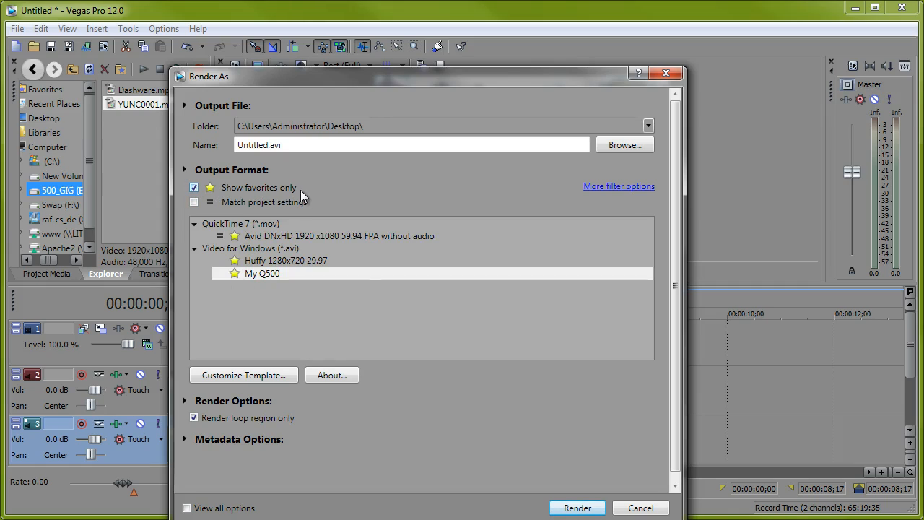
left_click(258, 274)
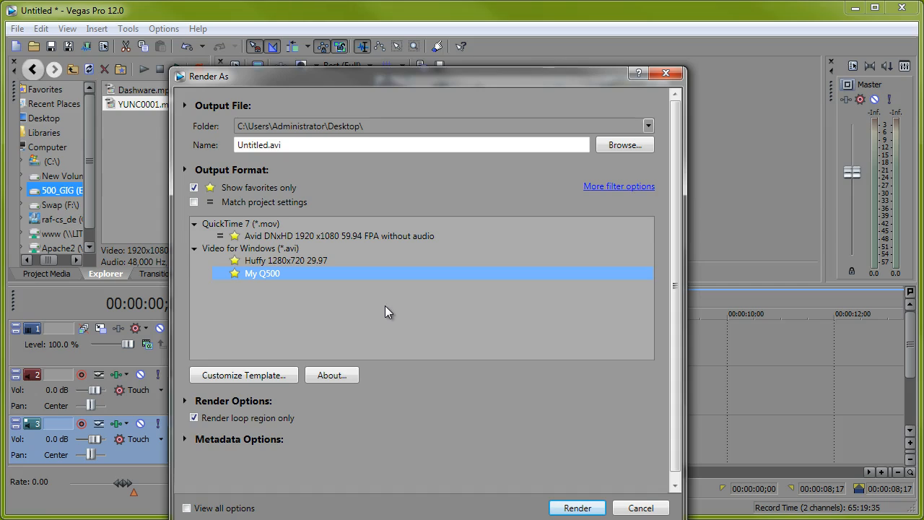
Step: Render the loop region as Large.avi into the final render folder on the desktop
left_click(625, 145)
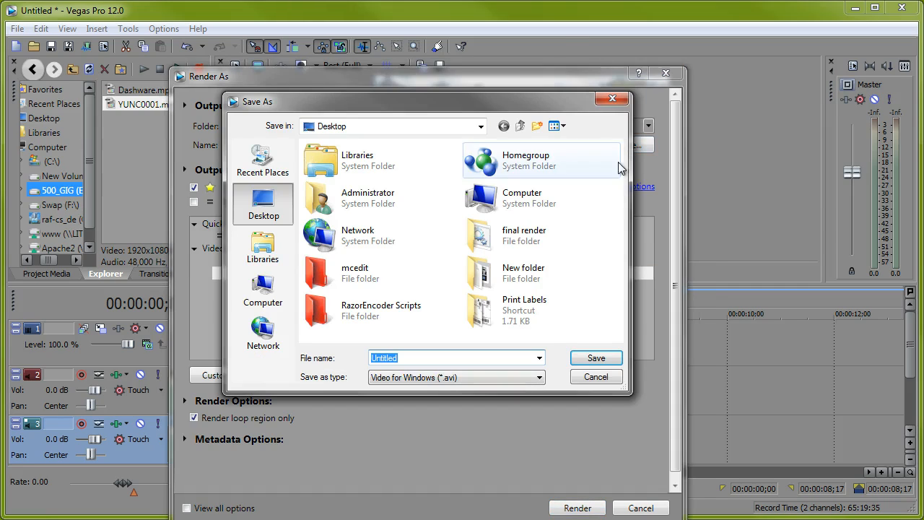
double_click(519, 239)
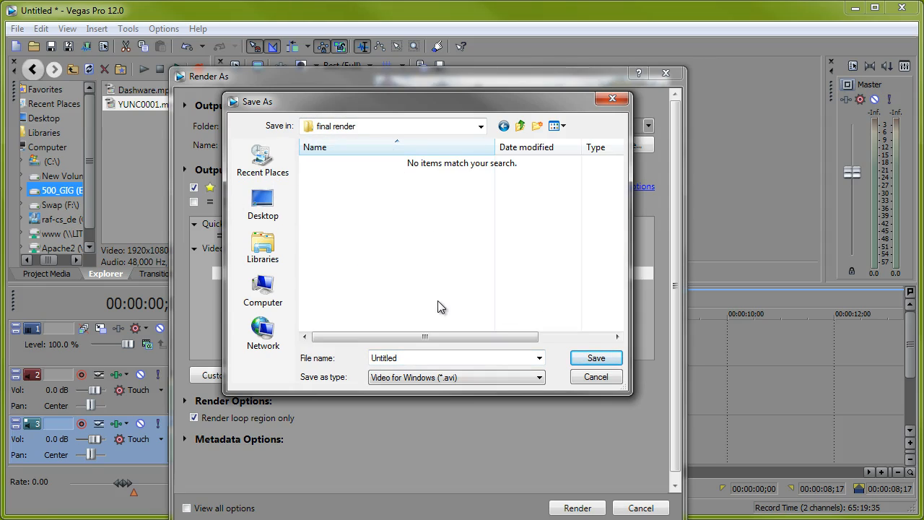
double_click(419, 355)
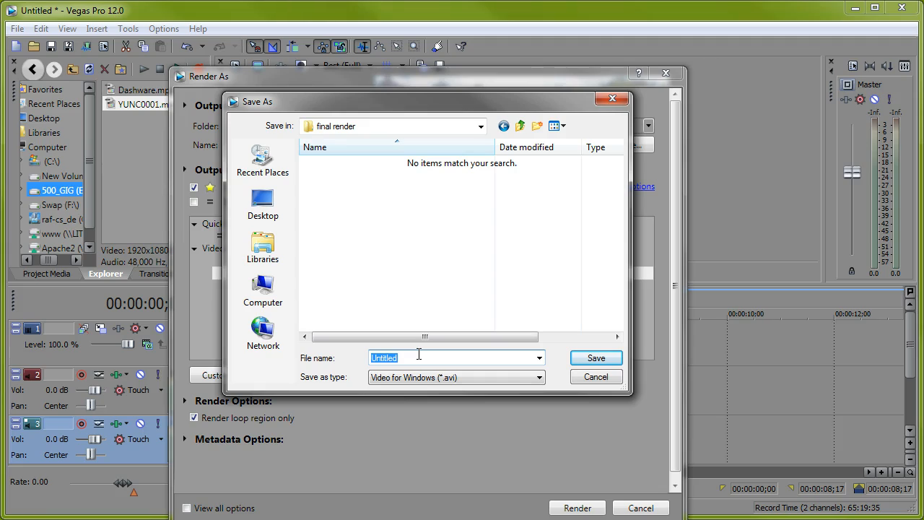
type("Large")
left_click(594, 358)
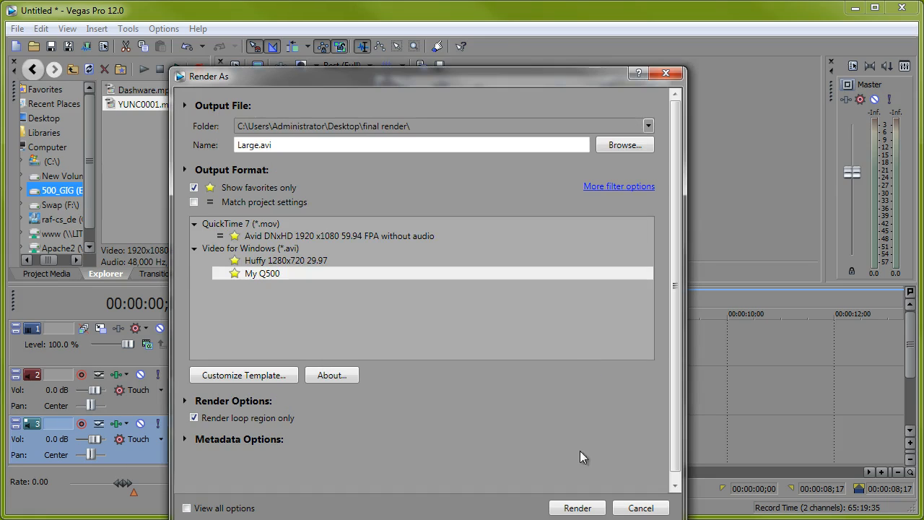
left_click(570, 507)
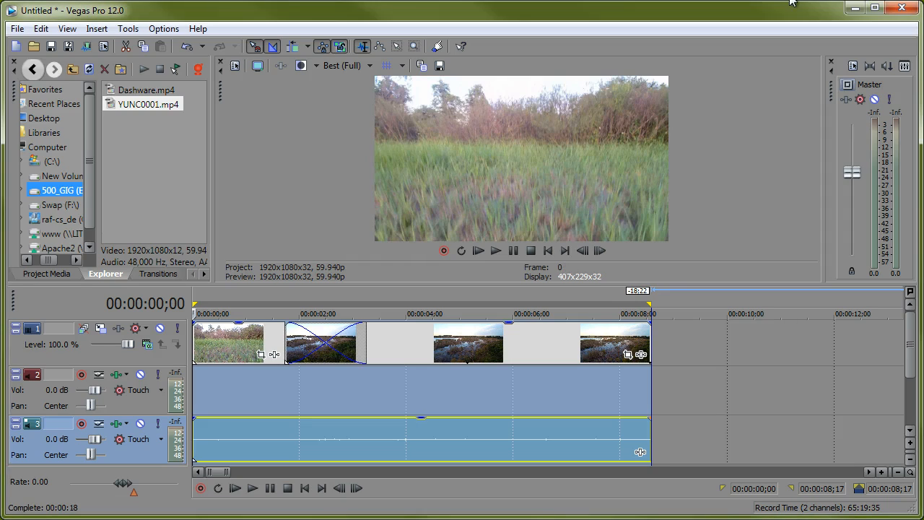
Step: Switch to the final render folder on the desktop and examine the rendered Large AVI file's details
left_click(854, 9)
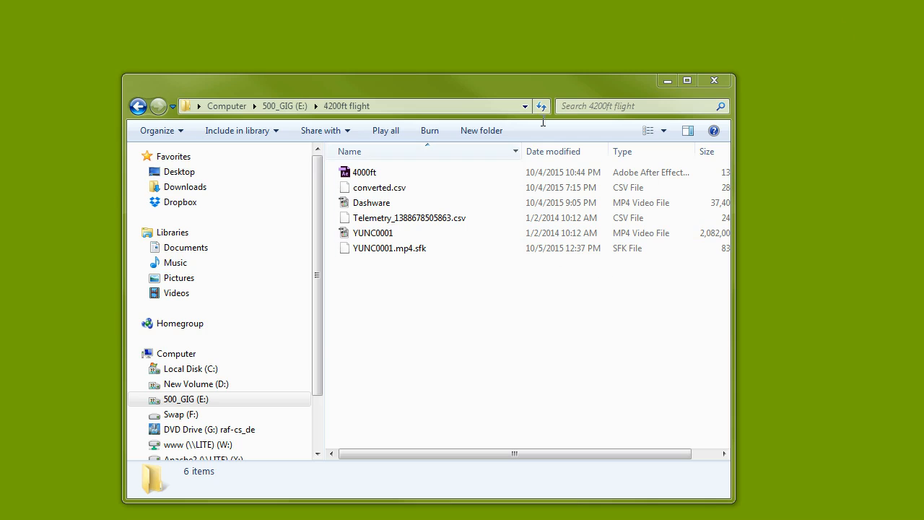
left_click(670, 83)
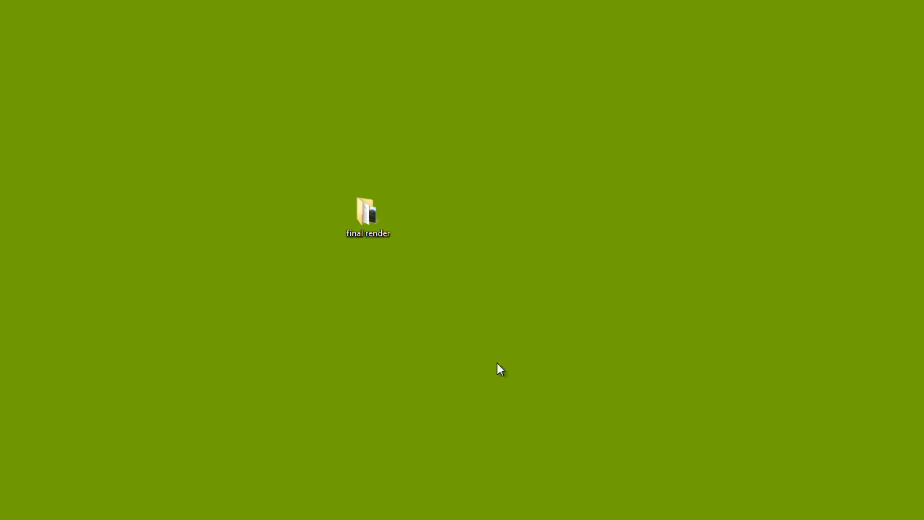
double_click(364, 219)
left_click(386, 192)
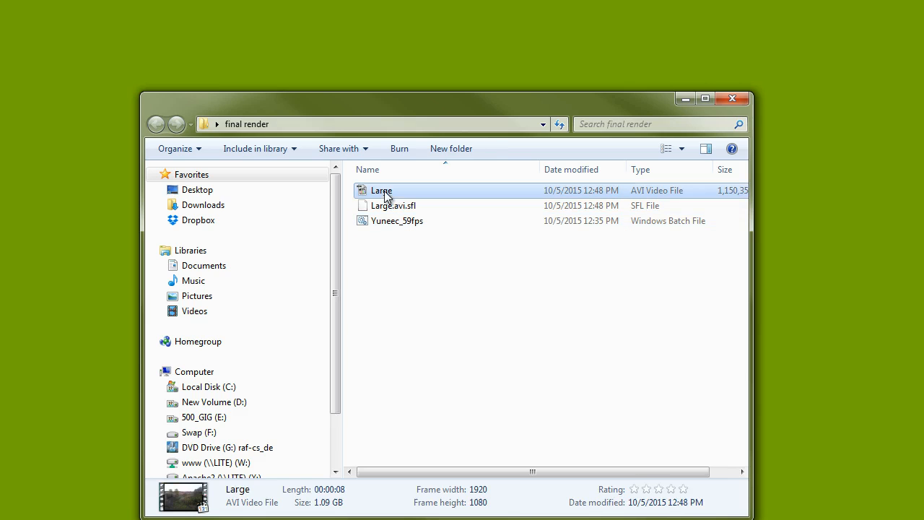
left_click_drag(475, 473, 432, 473)
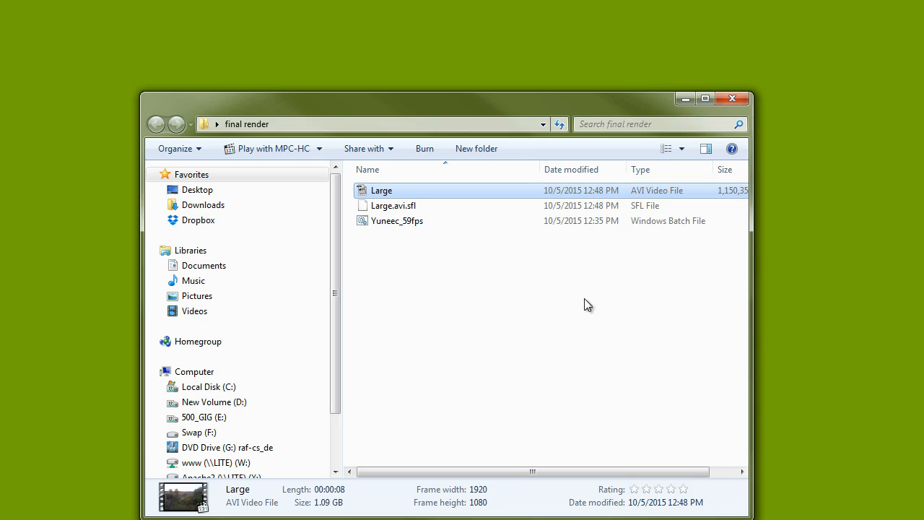
Step: Run the Yuneec_59fps batch file to encode the Large AVI into final.mp4
left_click(397, 223)
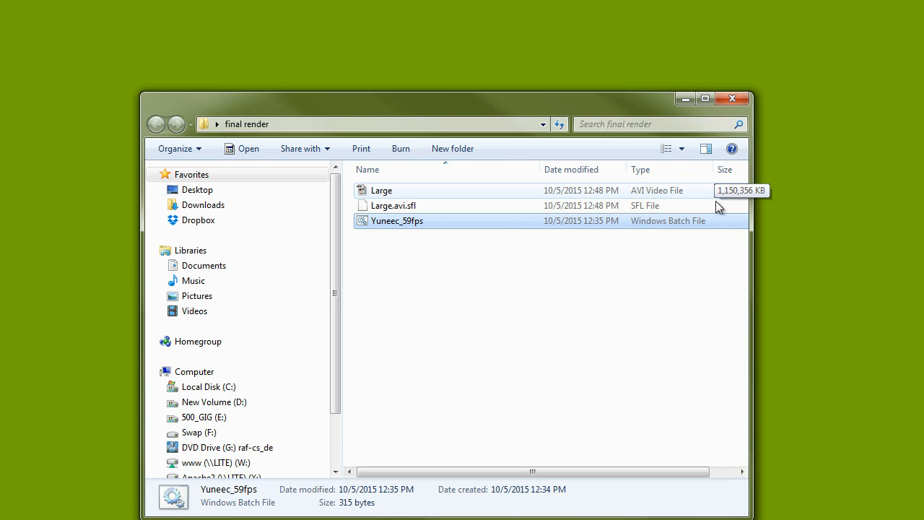
double_click(365, 222)
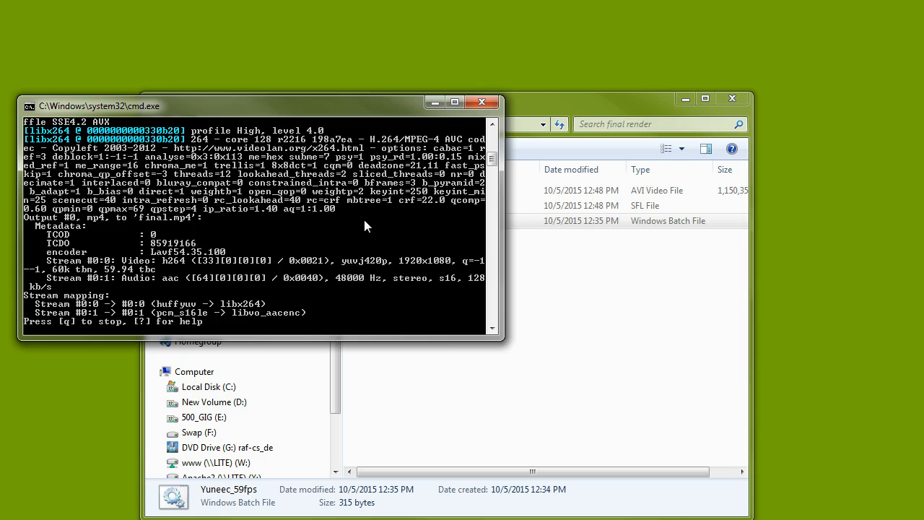
left_click_drag(363, 103, 636, 163)
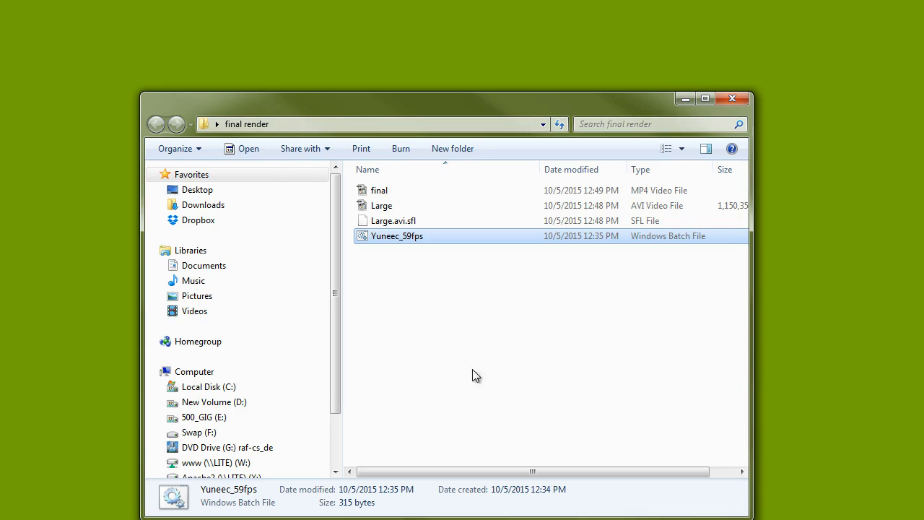
Step: Check the size of the final MP4 against the Large AVI and play final.mp4 in MPC-HC
left_click(387, 192)
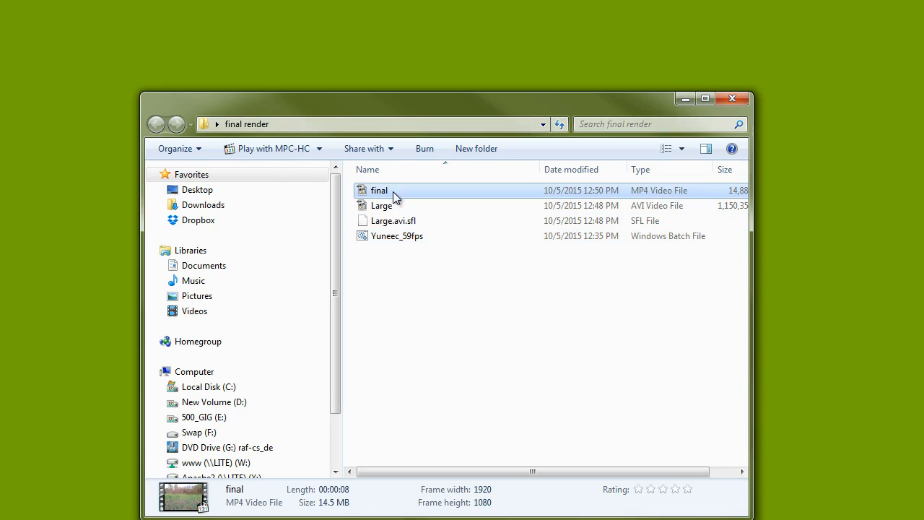
left_click_drag(754, 197, 803, 194)
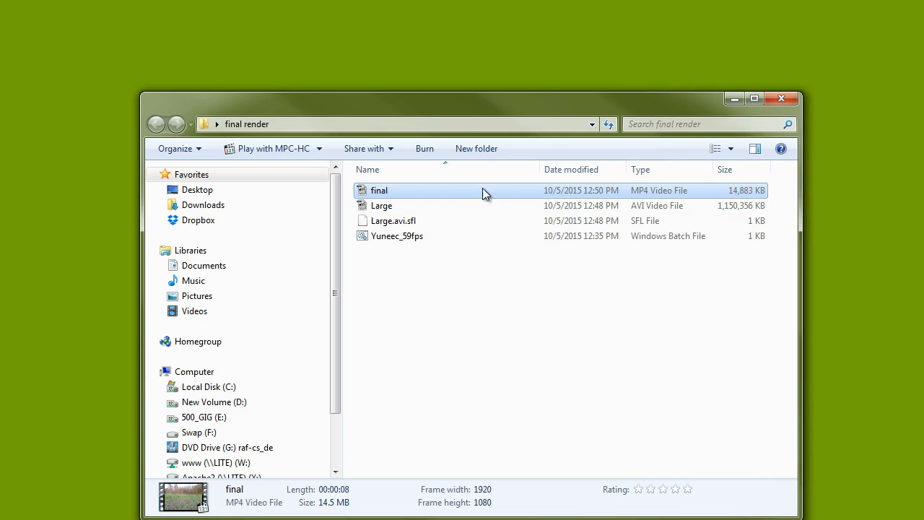
double_click(383, 192)
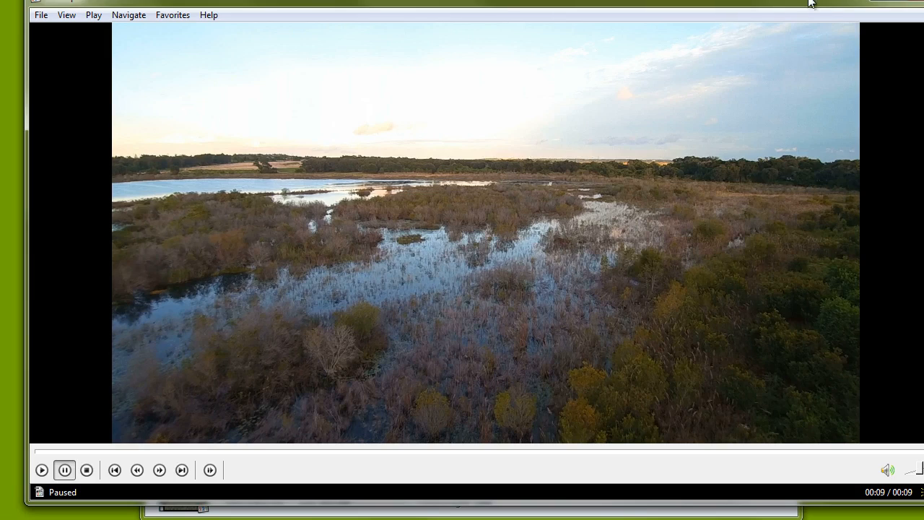
left_click_drag(923, 145, 779, 162)
left_click_drag(639, 6, 689, 31)
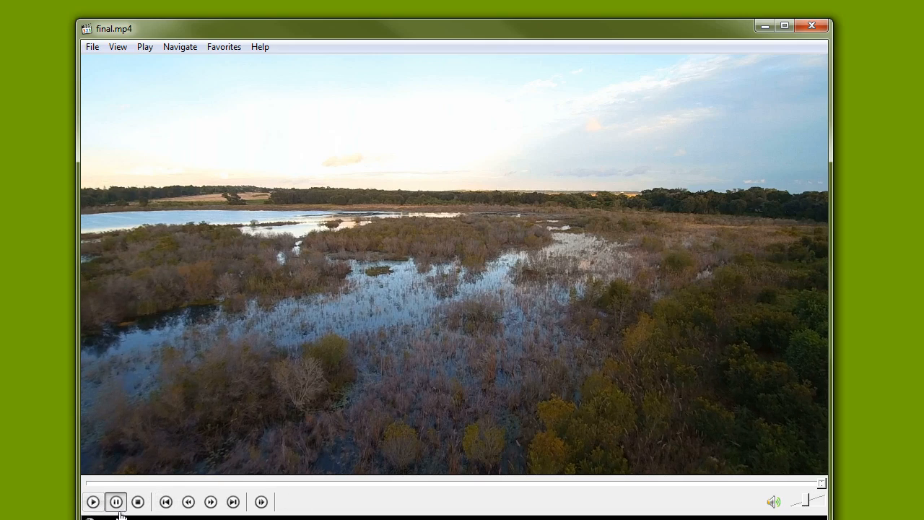
left_click(92, 502)
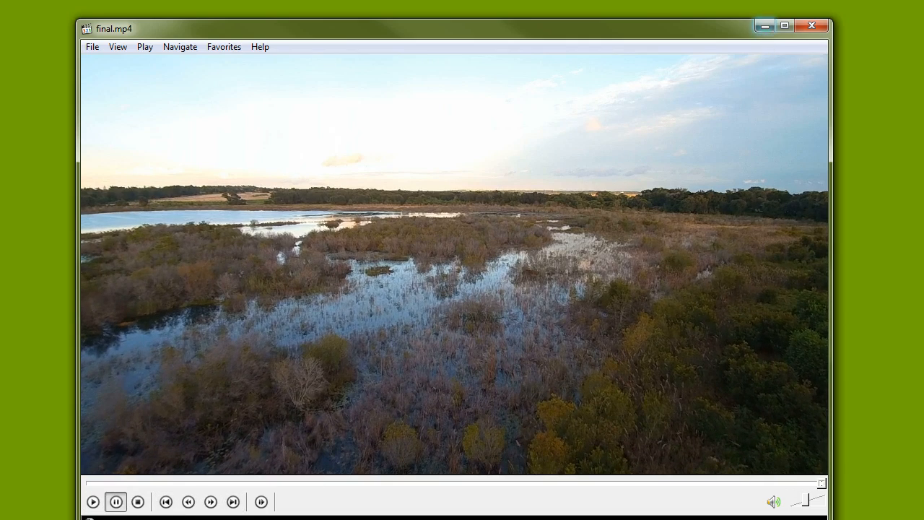
left_click(762, 27)
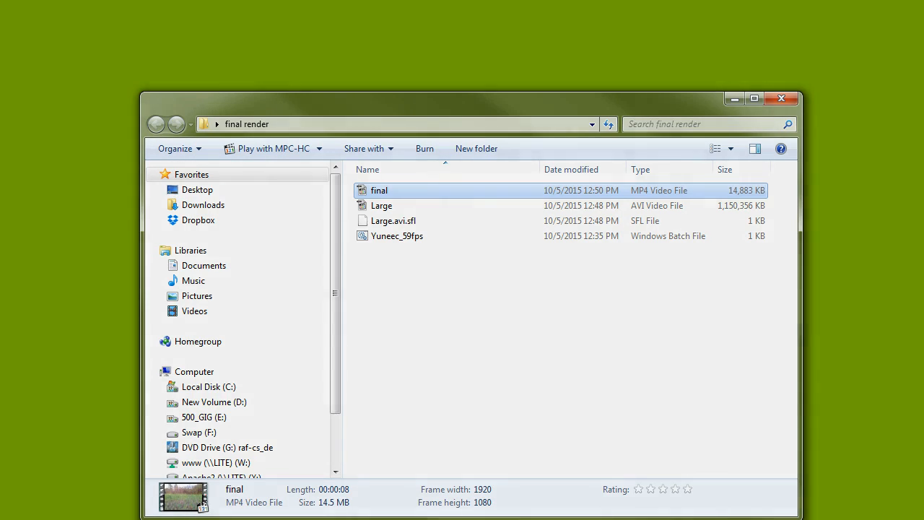